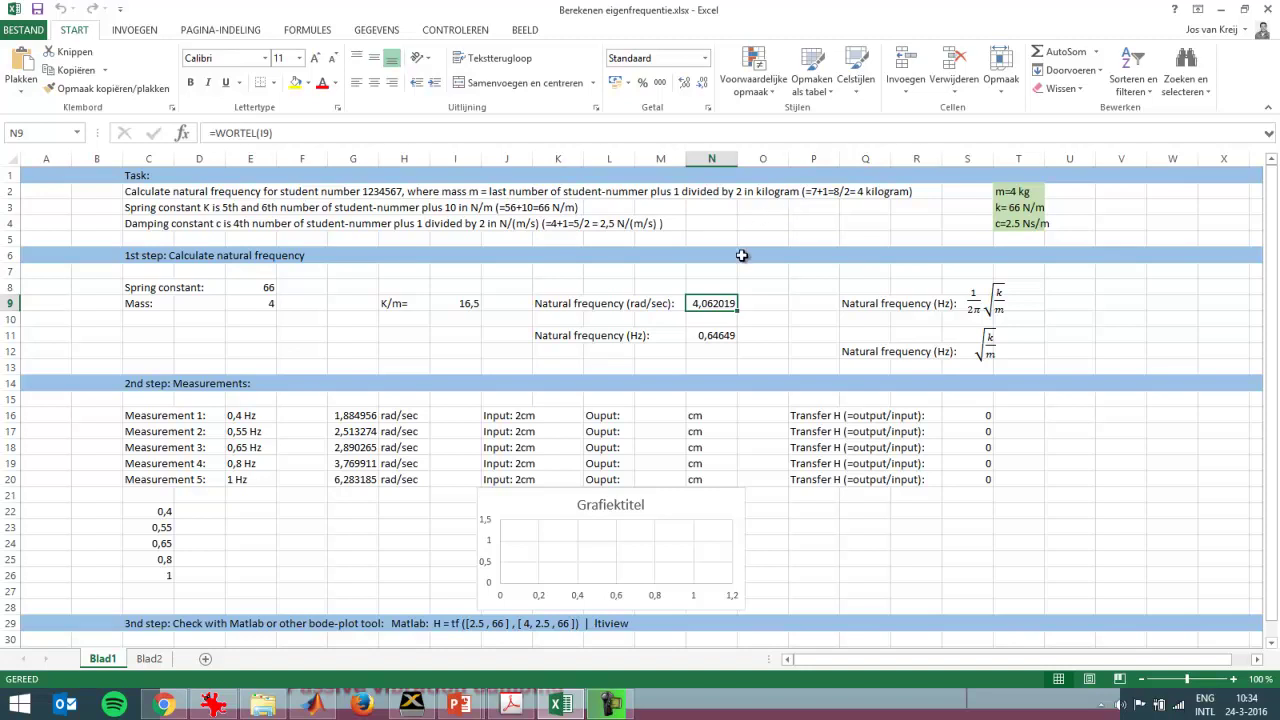
- Switch to the Resonance simulation in Chrome, try a mass of 3.8 kg with 1.7 N/(m/s) damping, and return to the Excel workbook
key(alt+Tab)
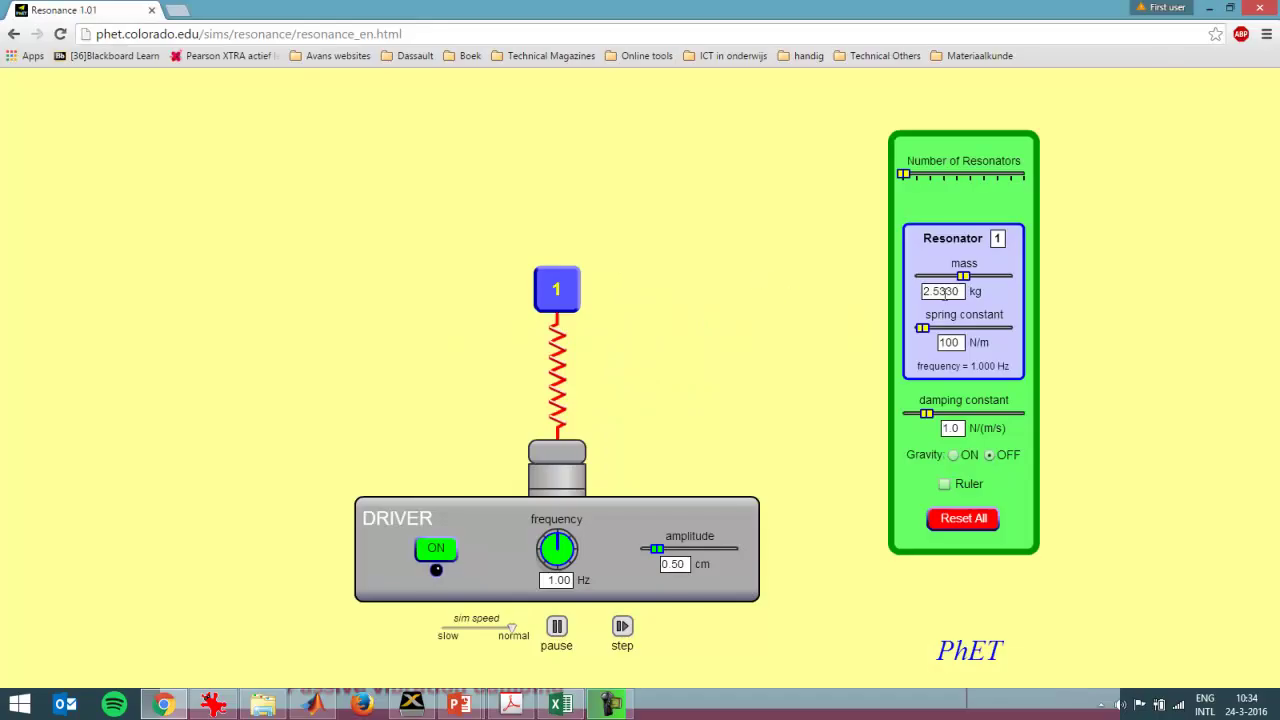
mouse_move(967, 285)
mouse_down()
mouse_move(1014, 285)
mouse_move(966, 290)
mouse_move(990, 289)
mouse_up()
mouse_move(927, 413)
mouse_down()
mouse_move(1028, 414)
mouse_move(945, 417)
mouse_up()
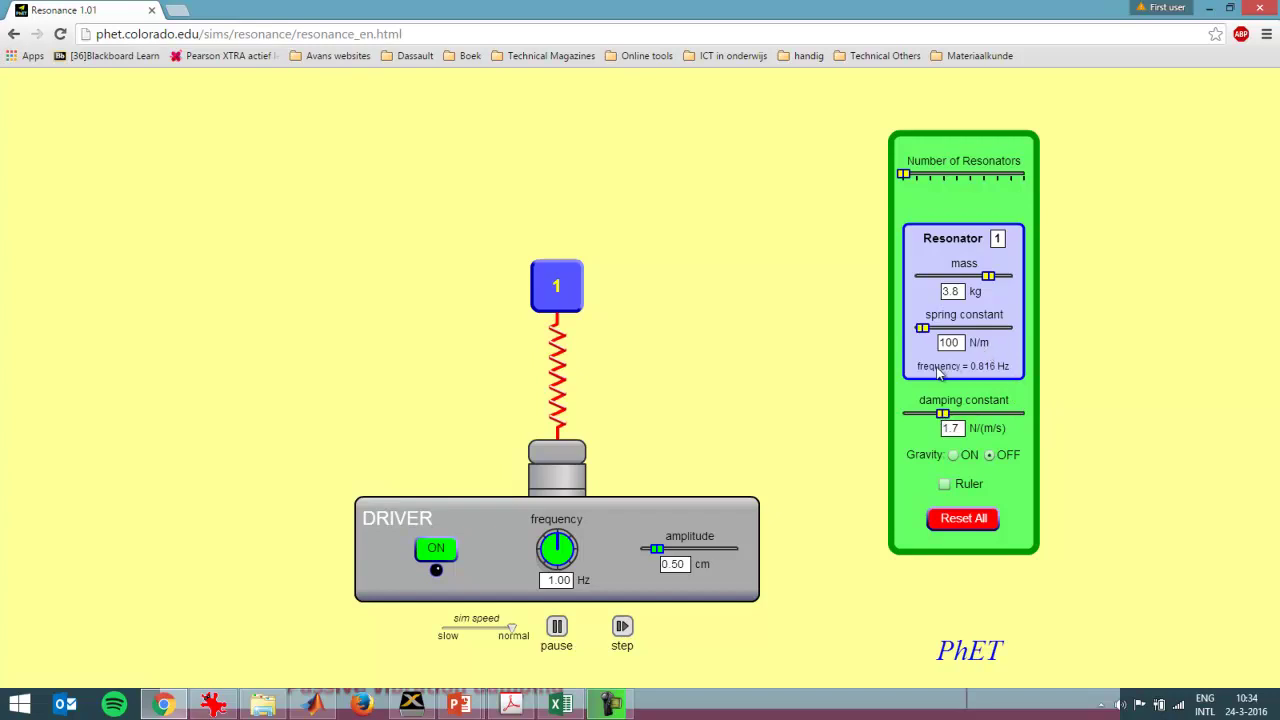
key(alt+Tab)
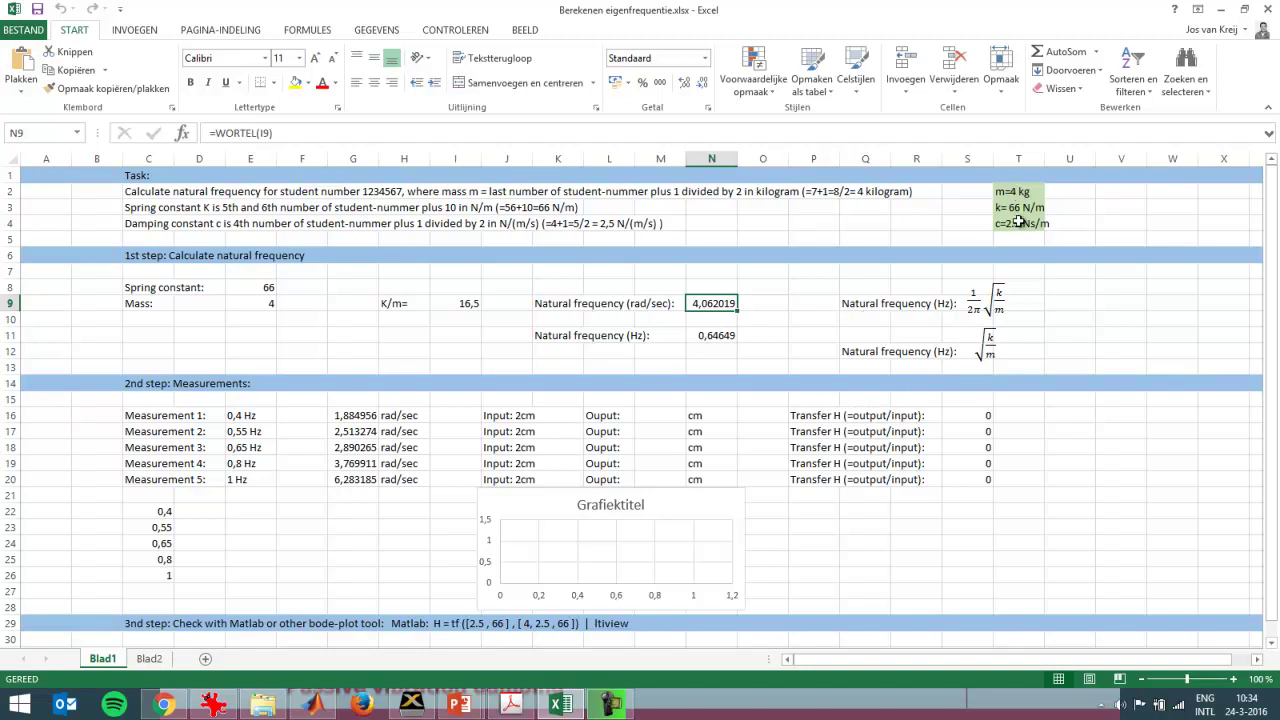
- Switch to the Resonance simulation in Chrome and set mass to 4.0 kg, spring constant to 66 N/m and damping constant to 2.5 N/(m/s)
key(alt+Tab)
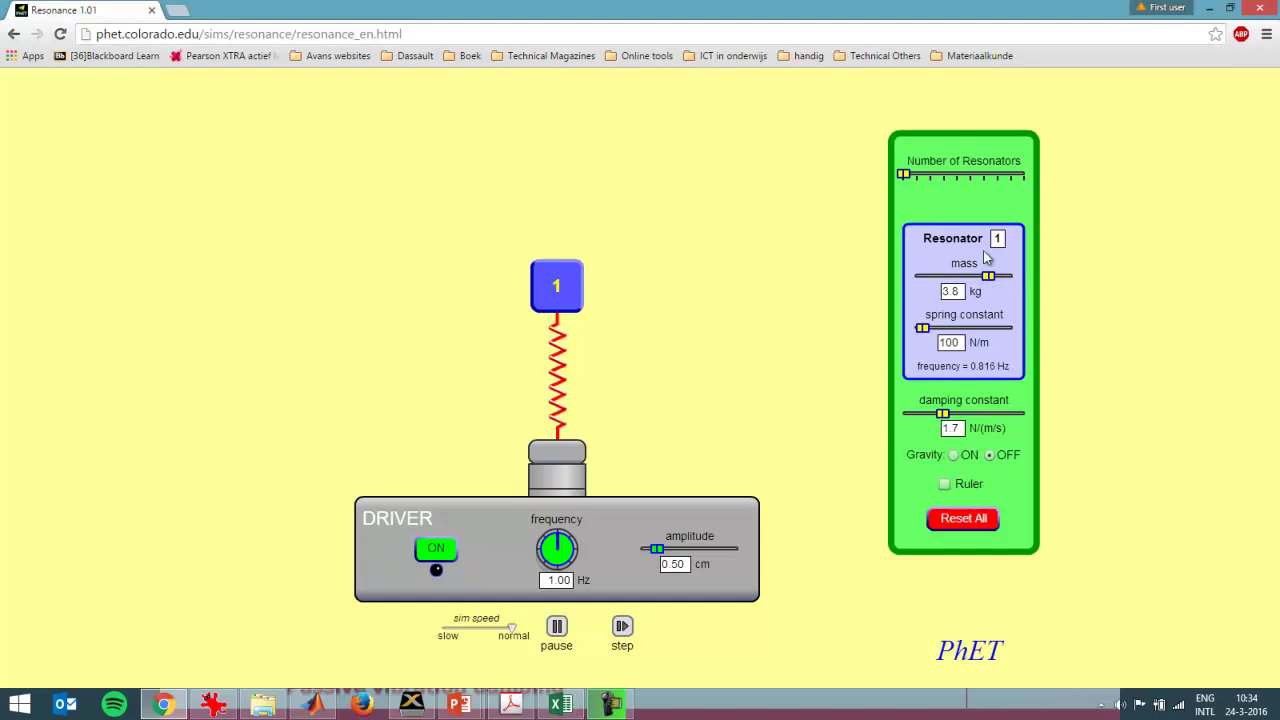
drag(960, 291, 897, 298)
drag(960, 343, 885, 352)
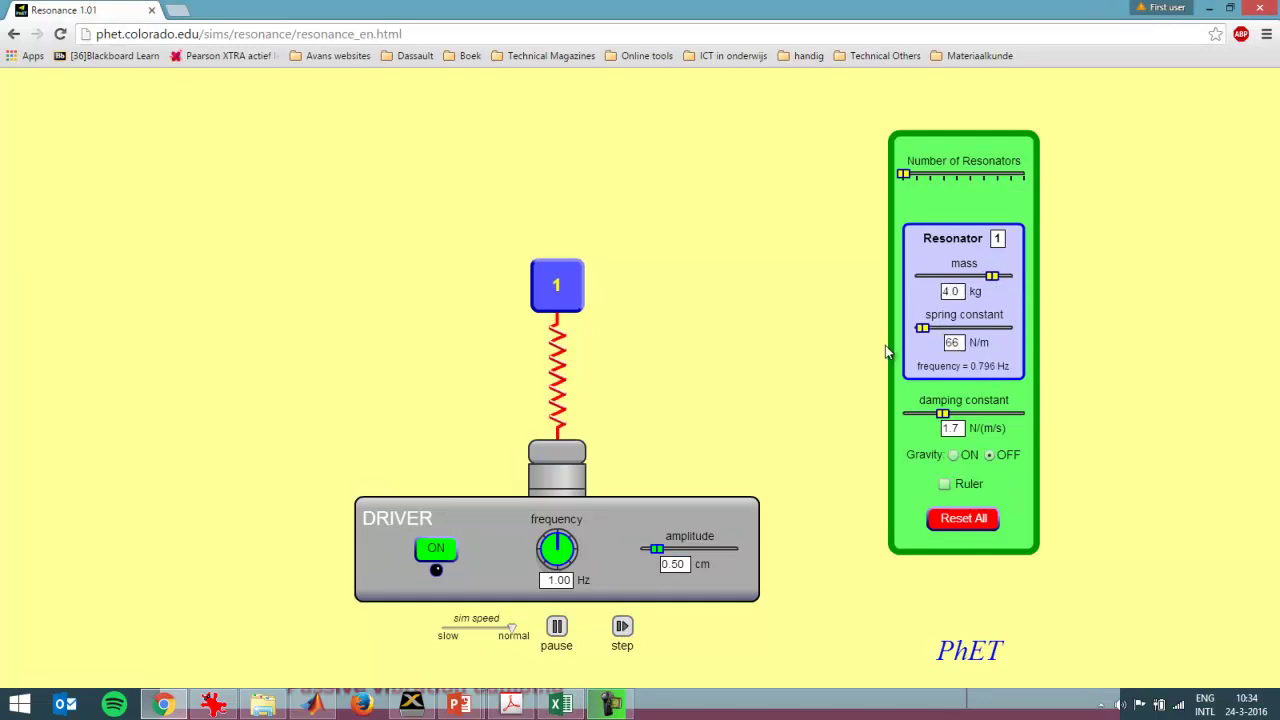
click(953, 428)
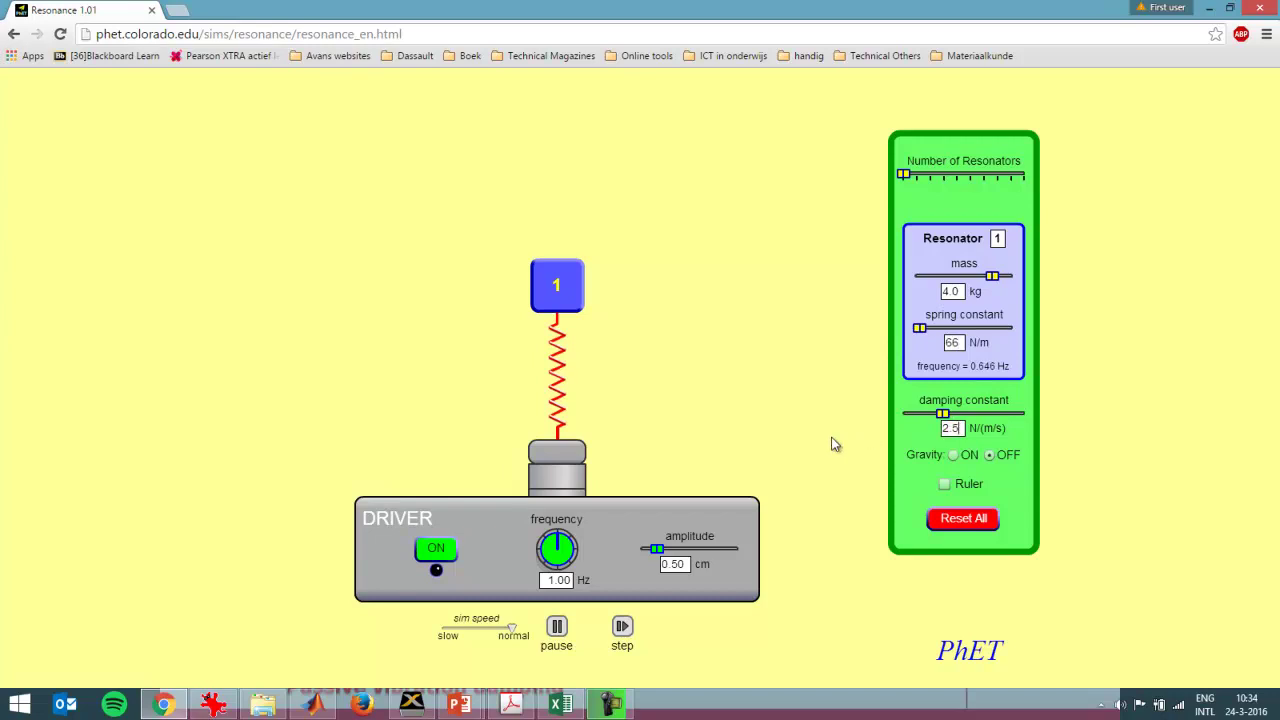
- Show the ruler and start the driver with an amplitude of 2.00 cm
click(944, 485)
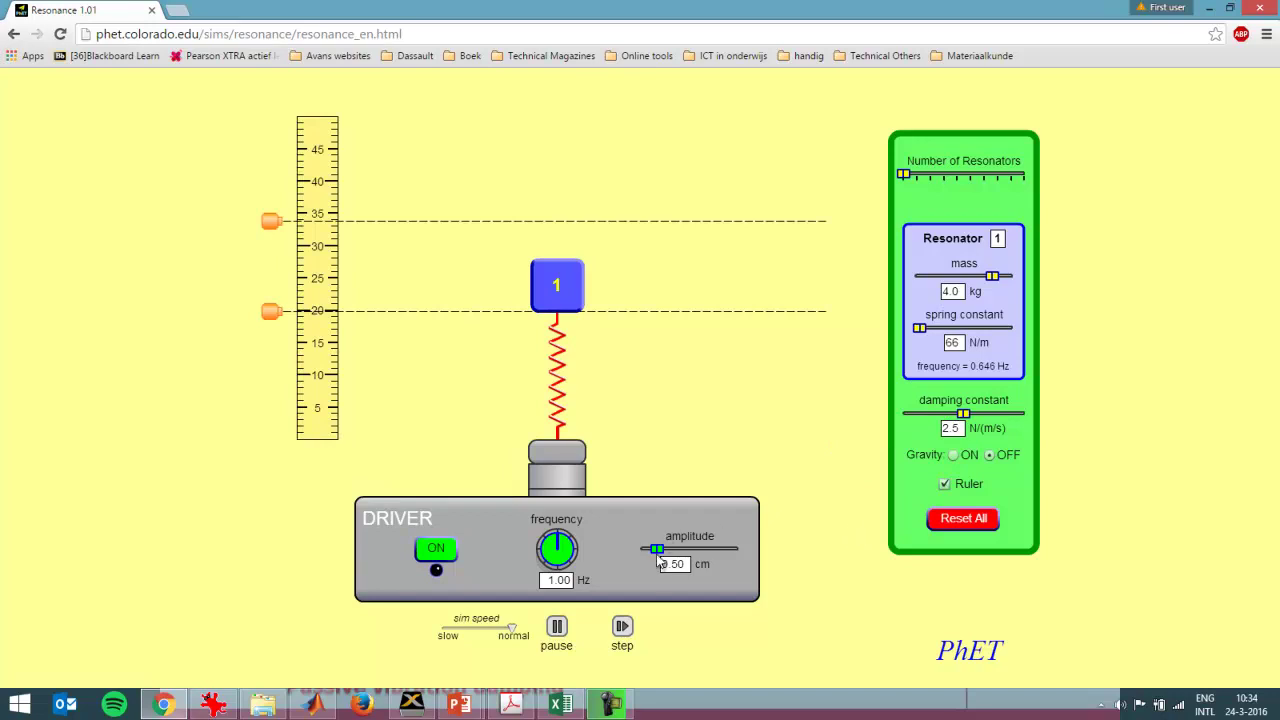
drag(659, 559, 760, 560)
click(436, 548)
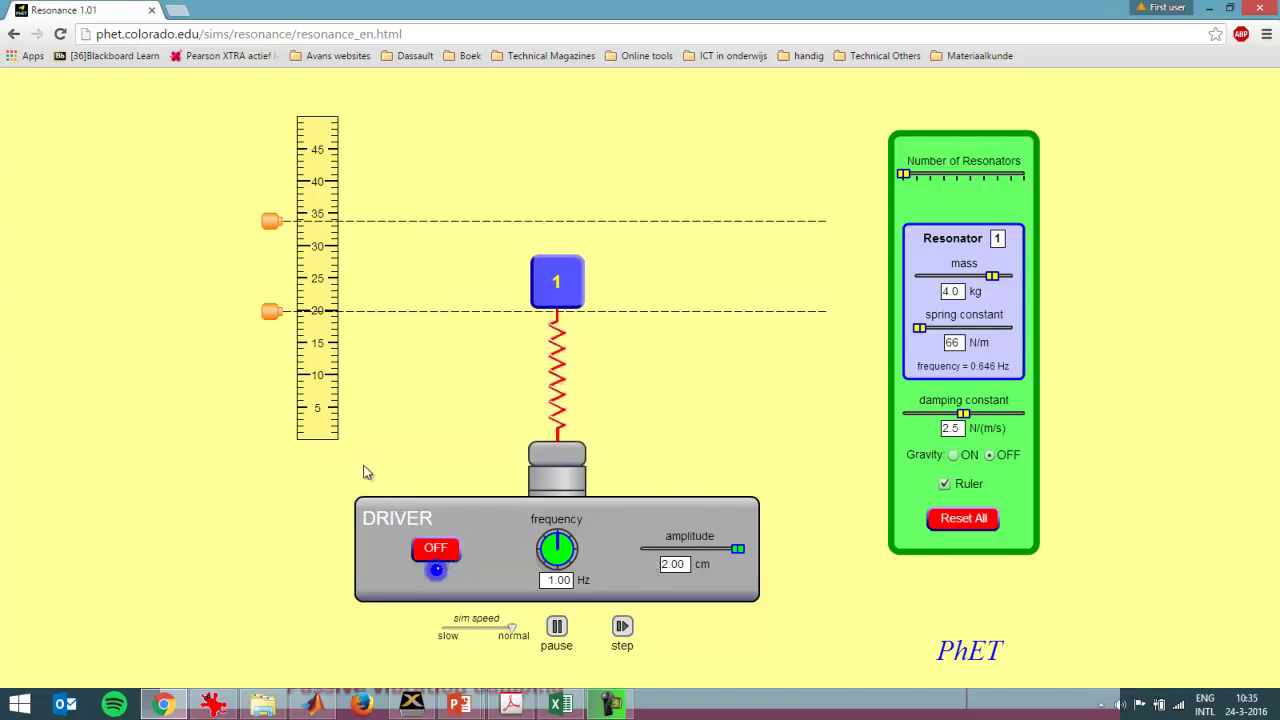
- Measure the driver piston's stroke by placing the guide lines at its lowest and highest positions and aligning the ruler's zero with the lower line
drag(306, 417, 293, 456)
drag(271, 318, 272, 464)
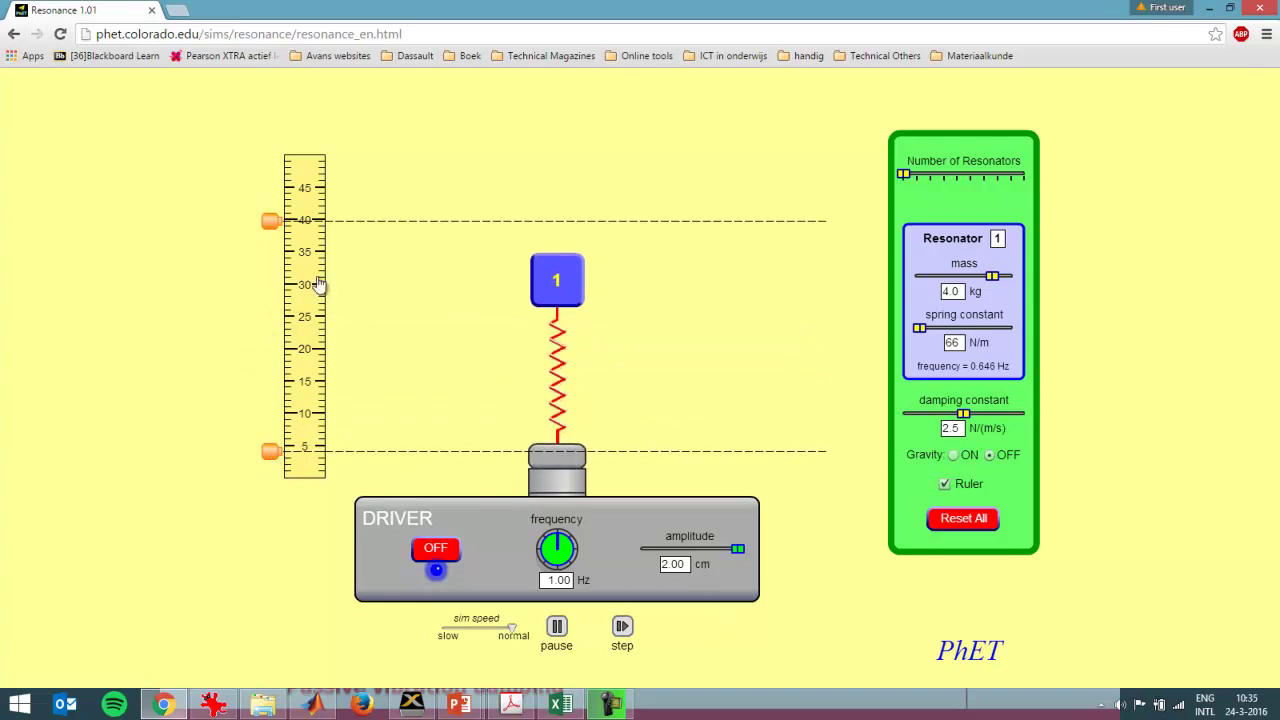
drag(273, 224, 258, 439)
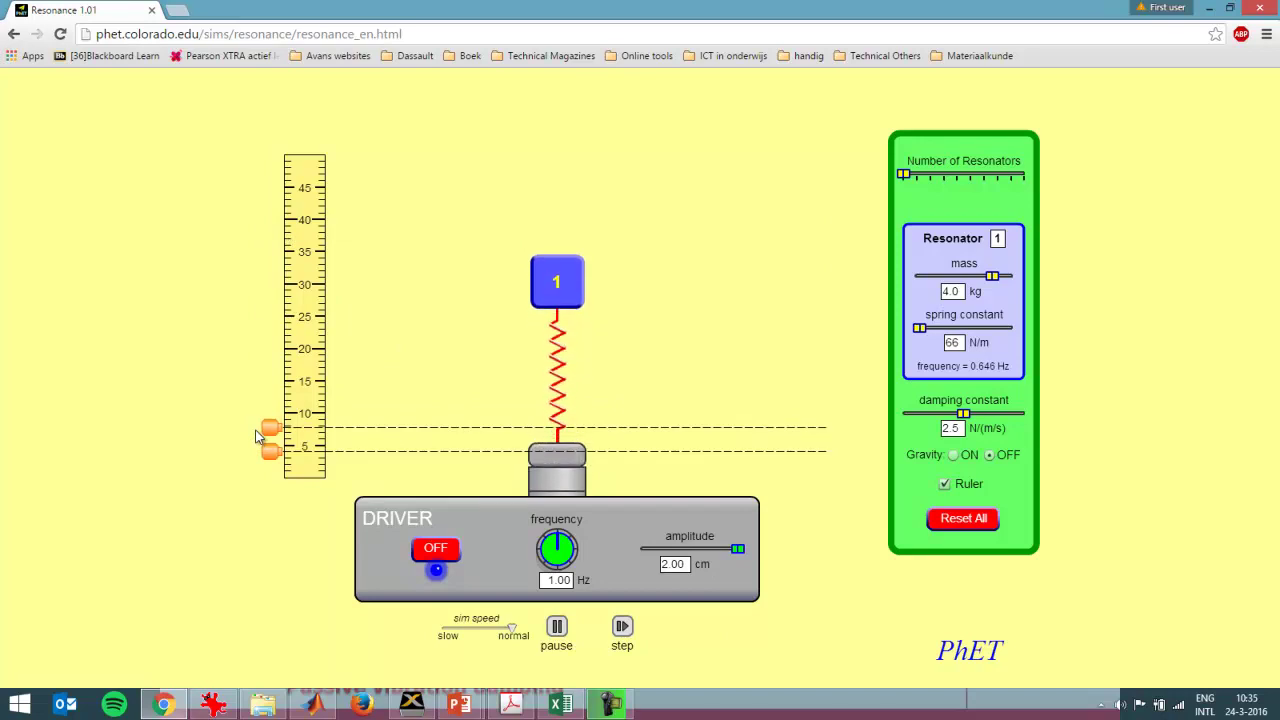
drag(309, 375, 311, 351)
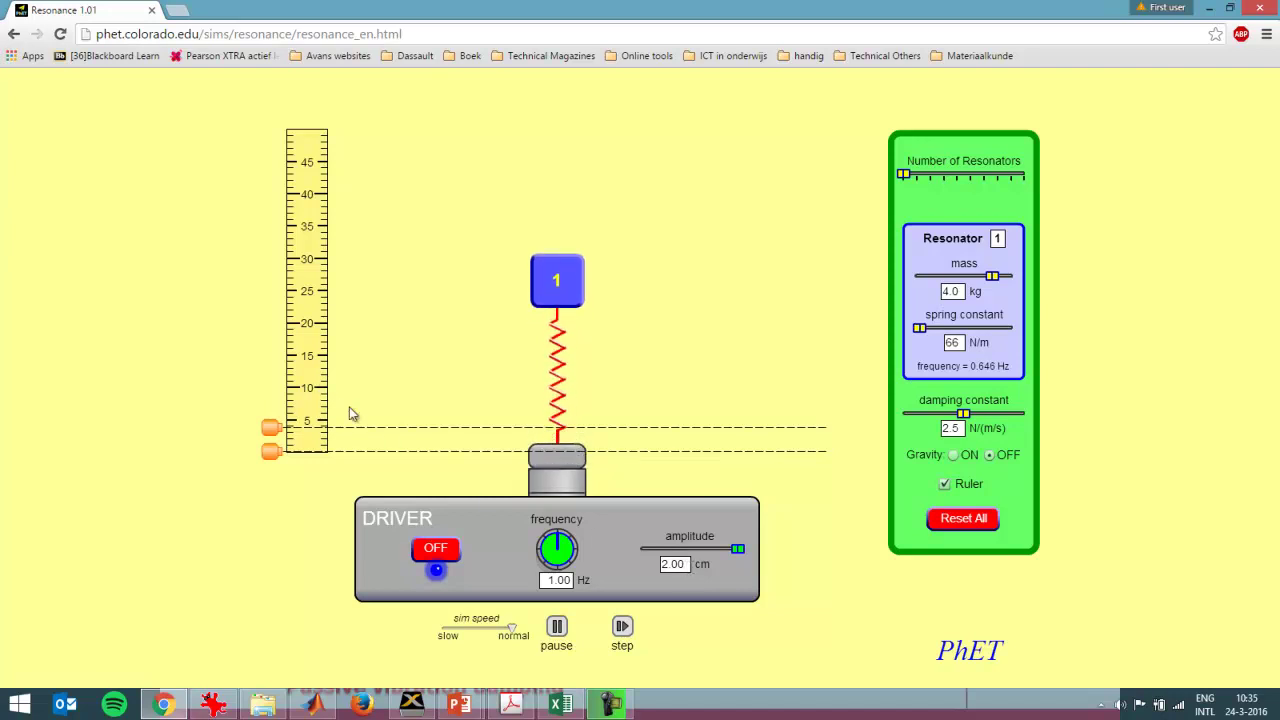
- Switch to the Excel workbook and examine the driving frequencies listed for the measurements, including measurements 3 and 1
key(alt+Tab)
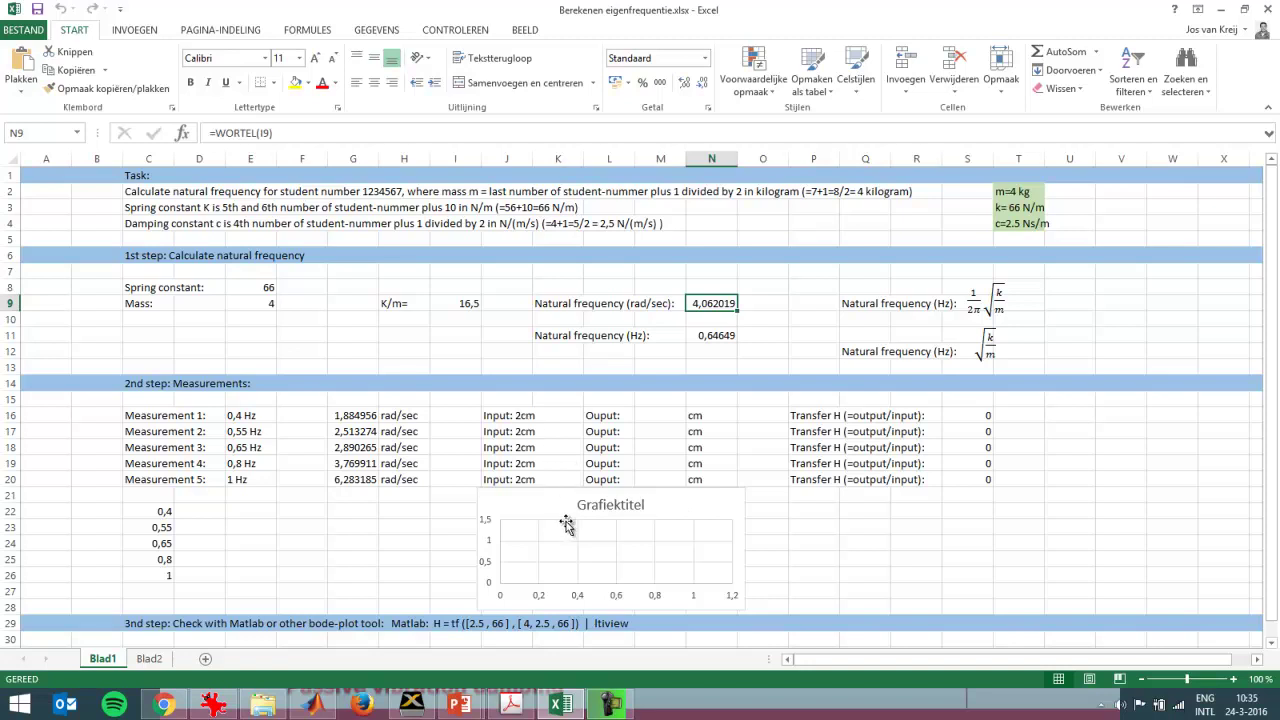
key(alt+Tab)
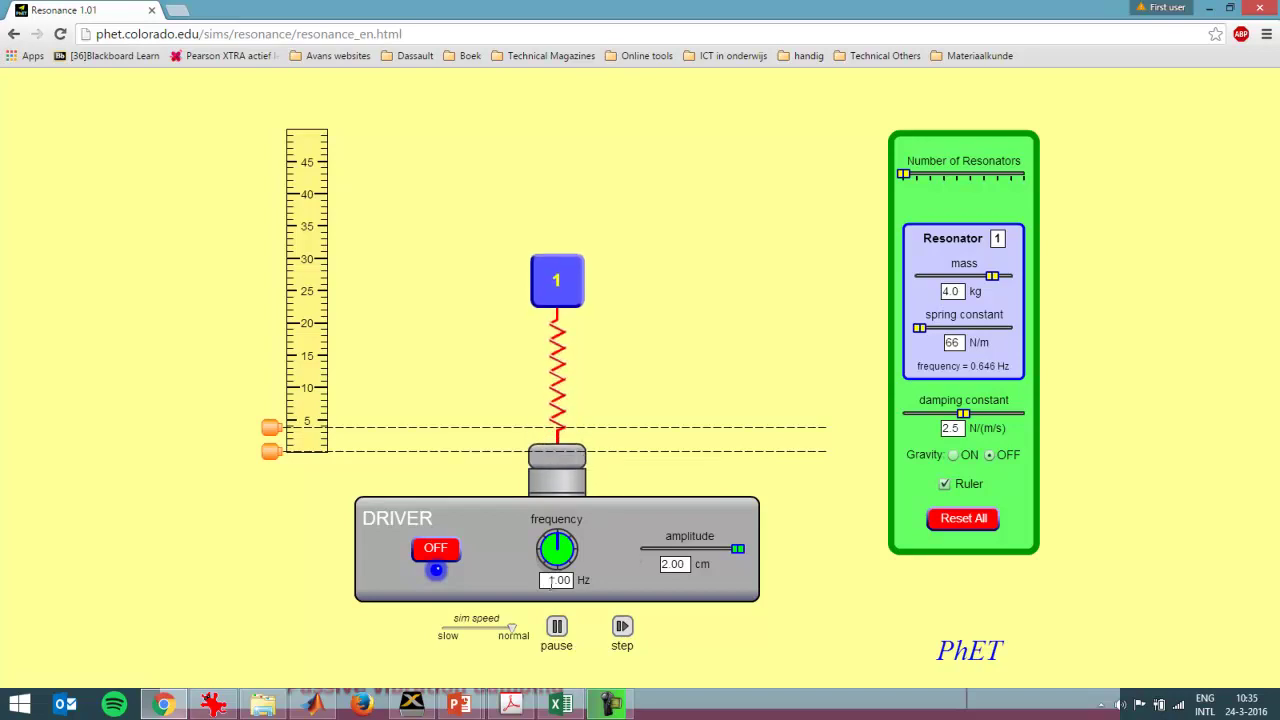
key(alt+Tab)
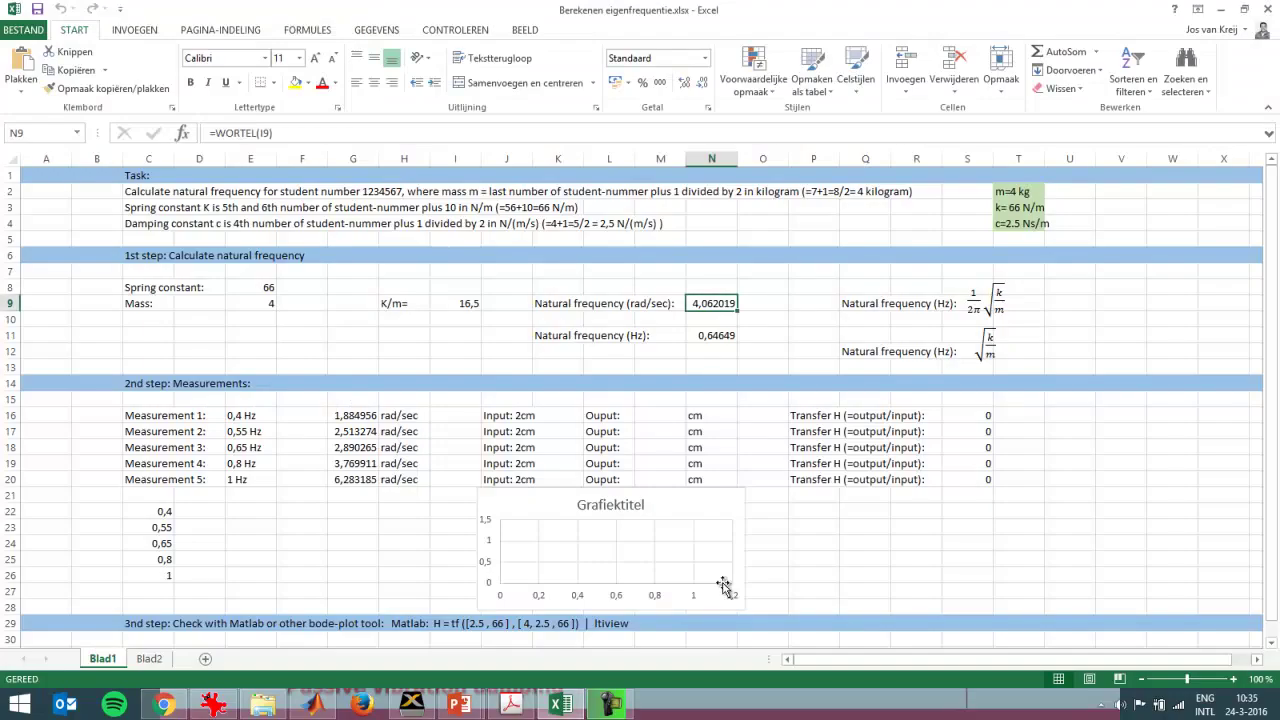
click(244, 451)
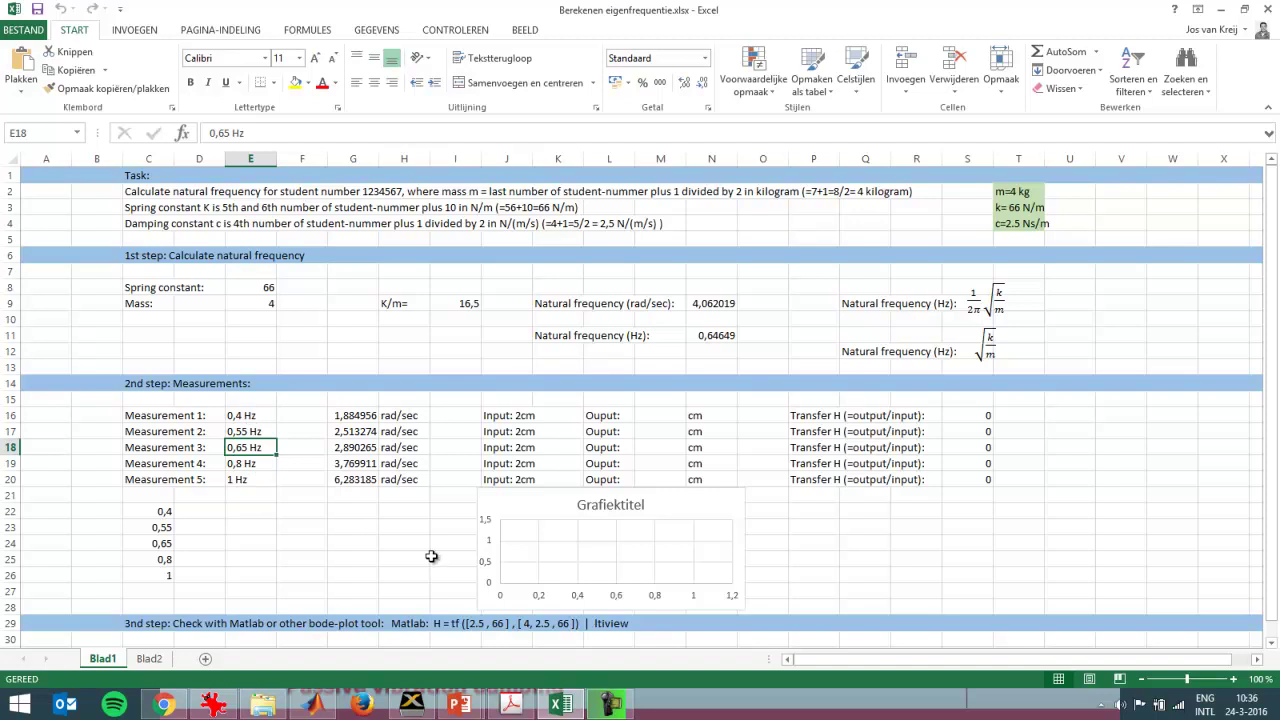
click(267, 416)
- Switch to the Resonance simulation in Chrome and set the driver frequency to 0.4 Hz
key(alt+Tab)
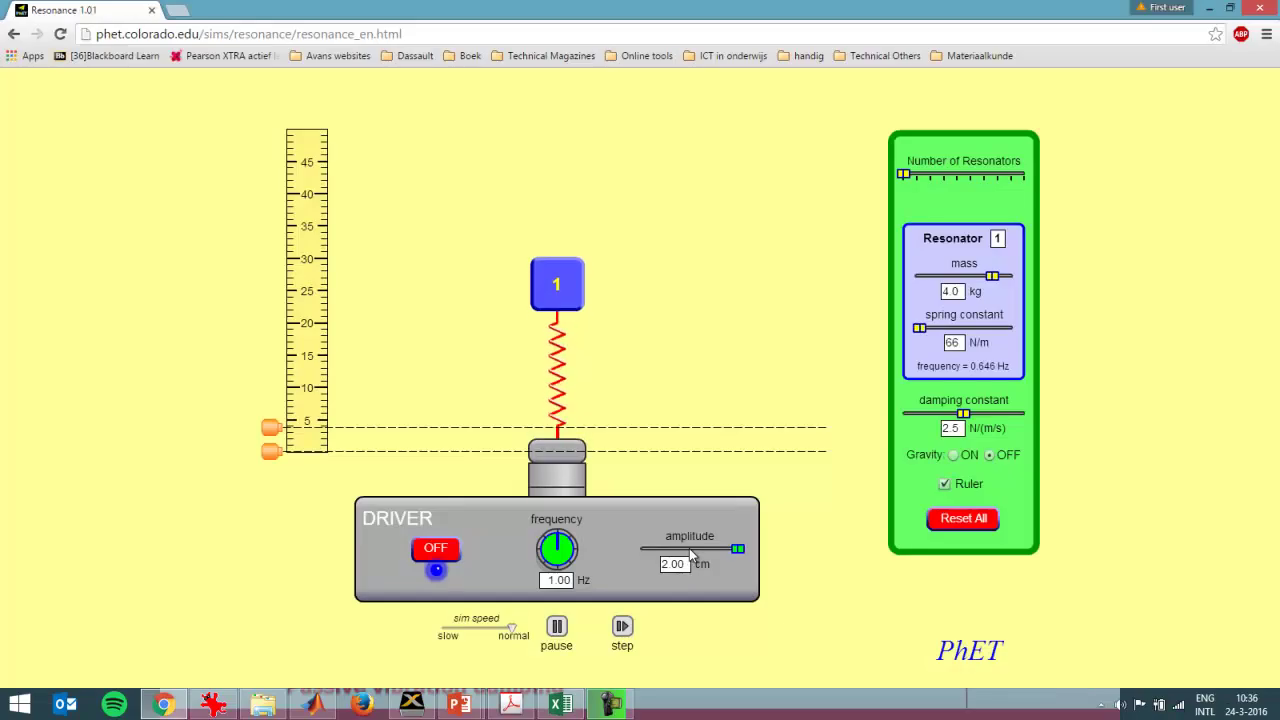
key(shift+Tab)
text(0.4)
key(Return)
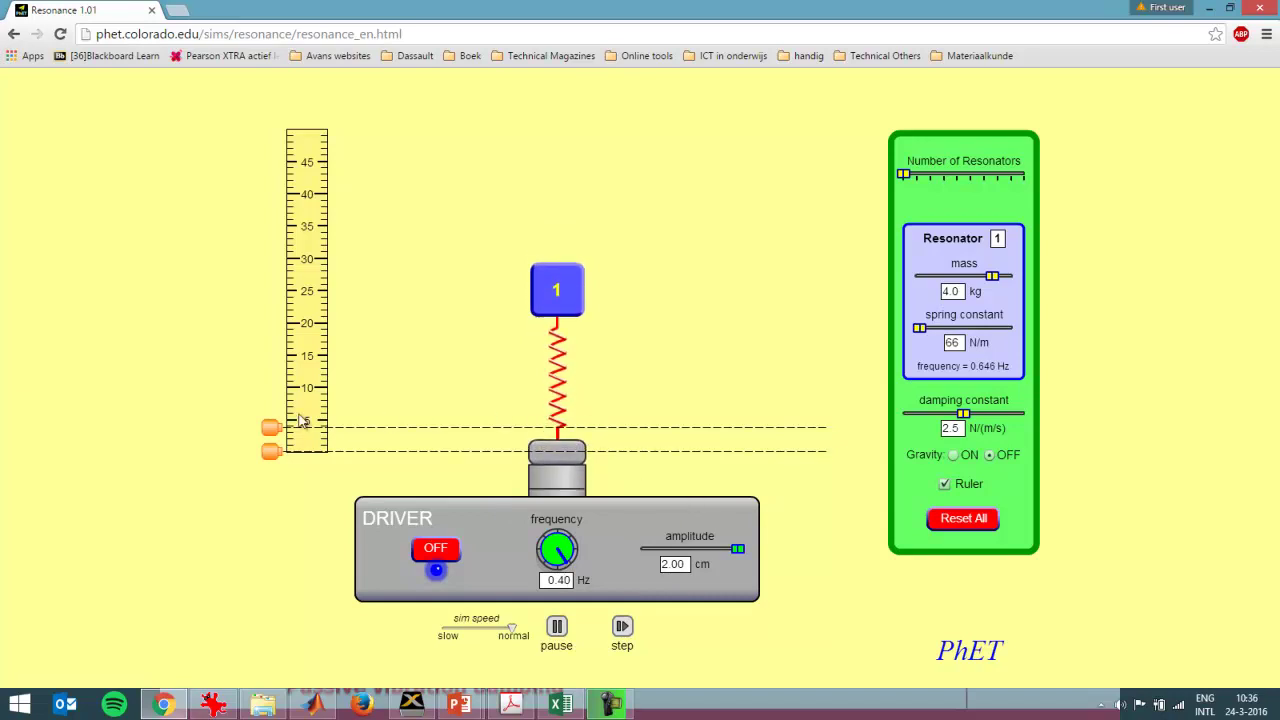
- Measure the block's travel at 0.40 Hz with both guide lines at its top edge's extremes and the ruler's zero on the lower line
drag(271, 427, 270, 245)
drag(273, 456, 272, 247)
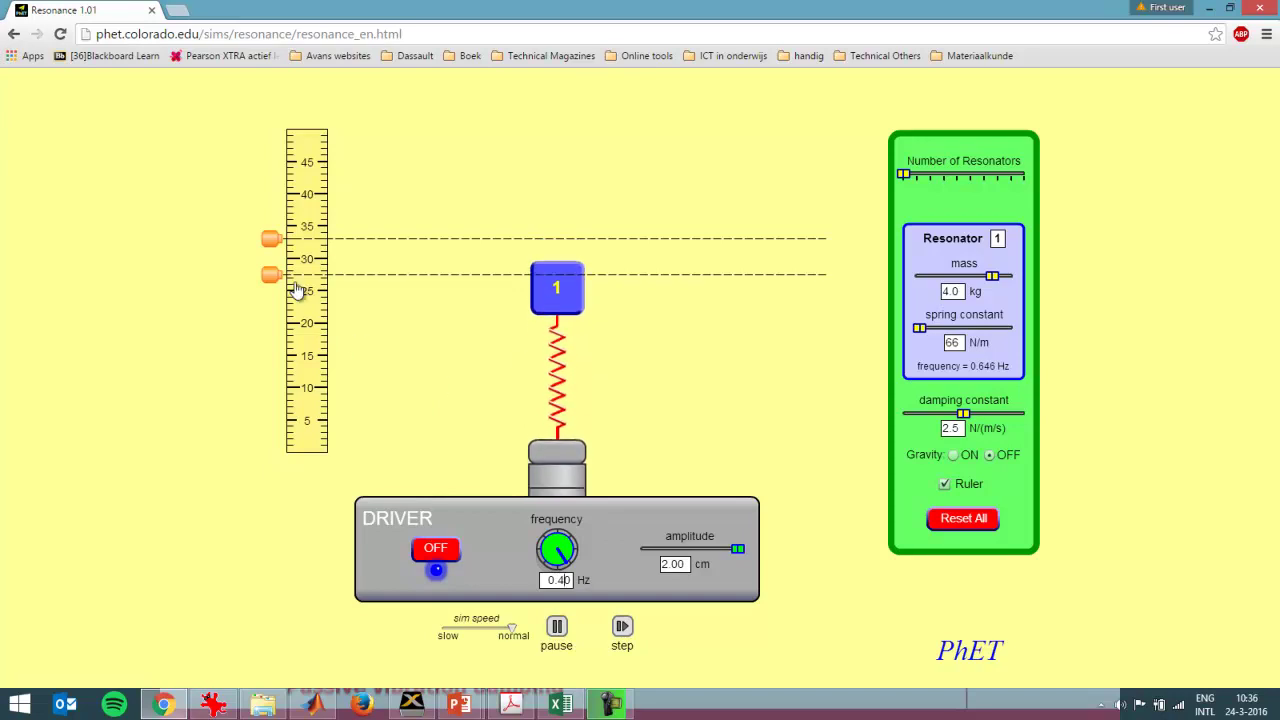
drag(283, 285, 283, 289)
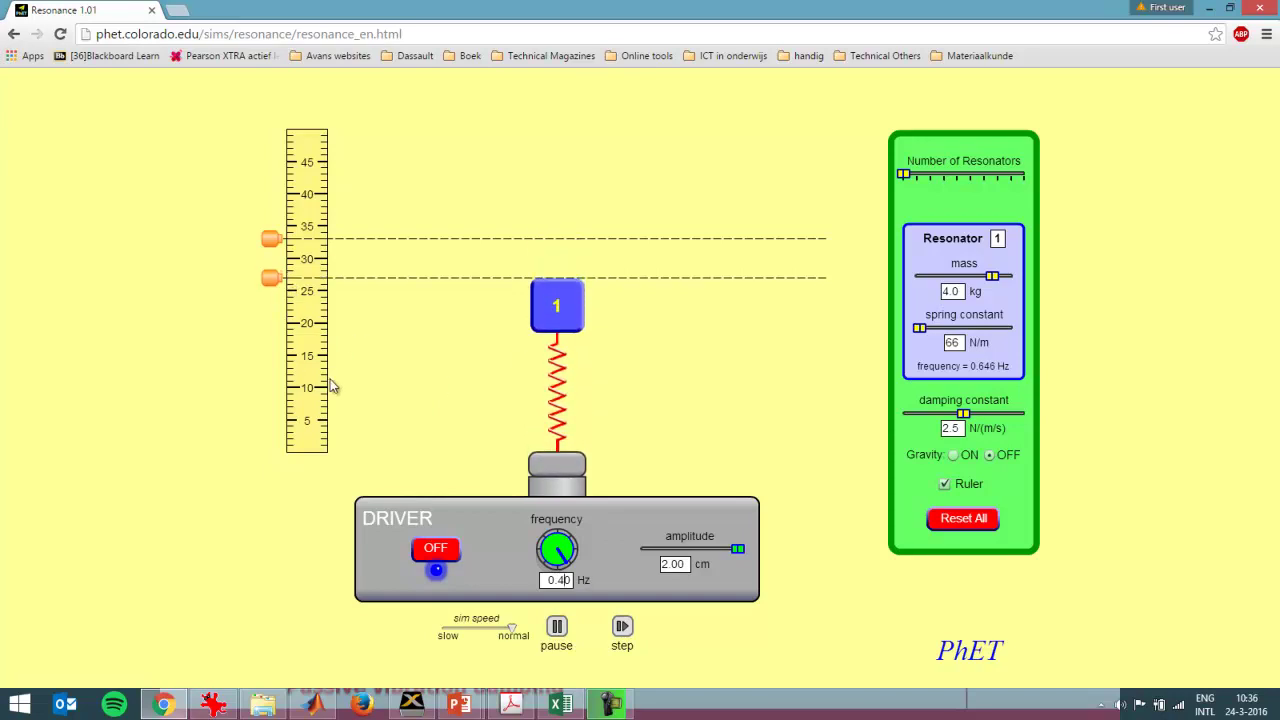
drag(326, 403, 319, 227)
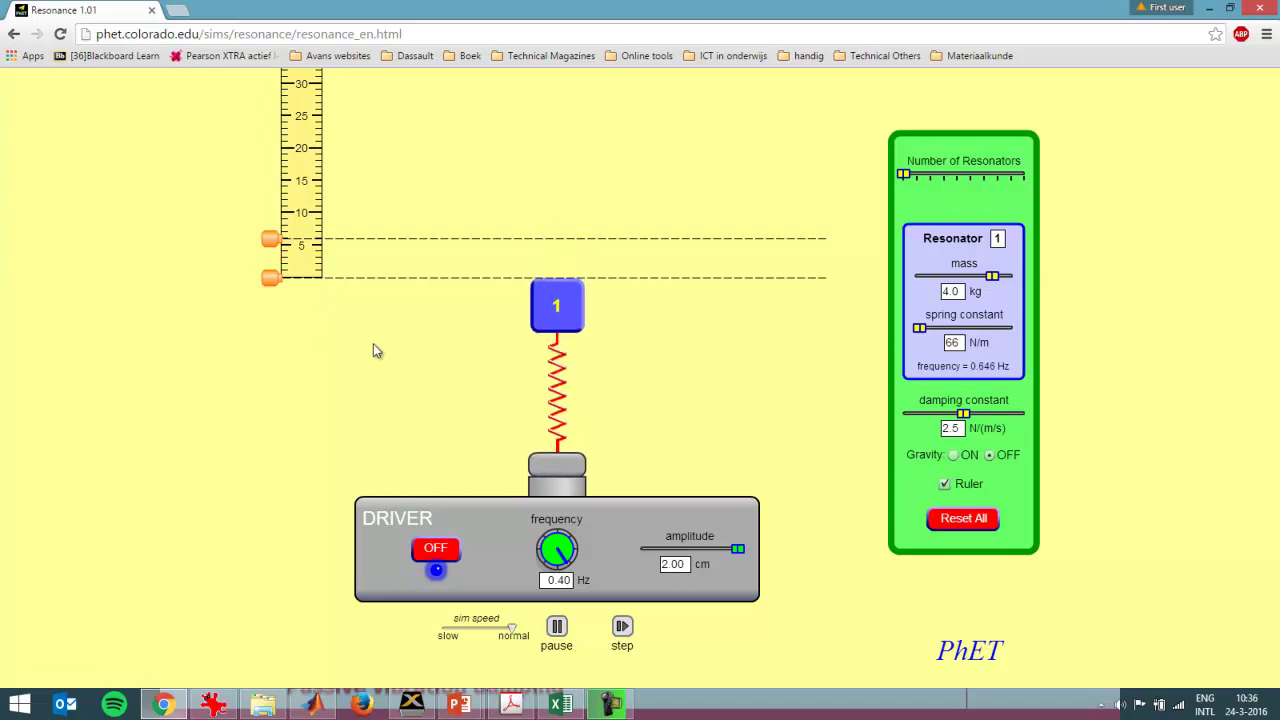
- Switch to the Excel workbook and enter =6/2 as the output of measurement 1 in M16
key(alt+Tab)
click(670, 416)
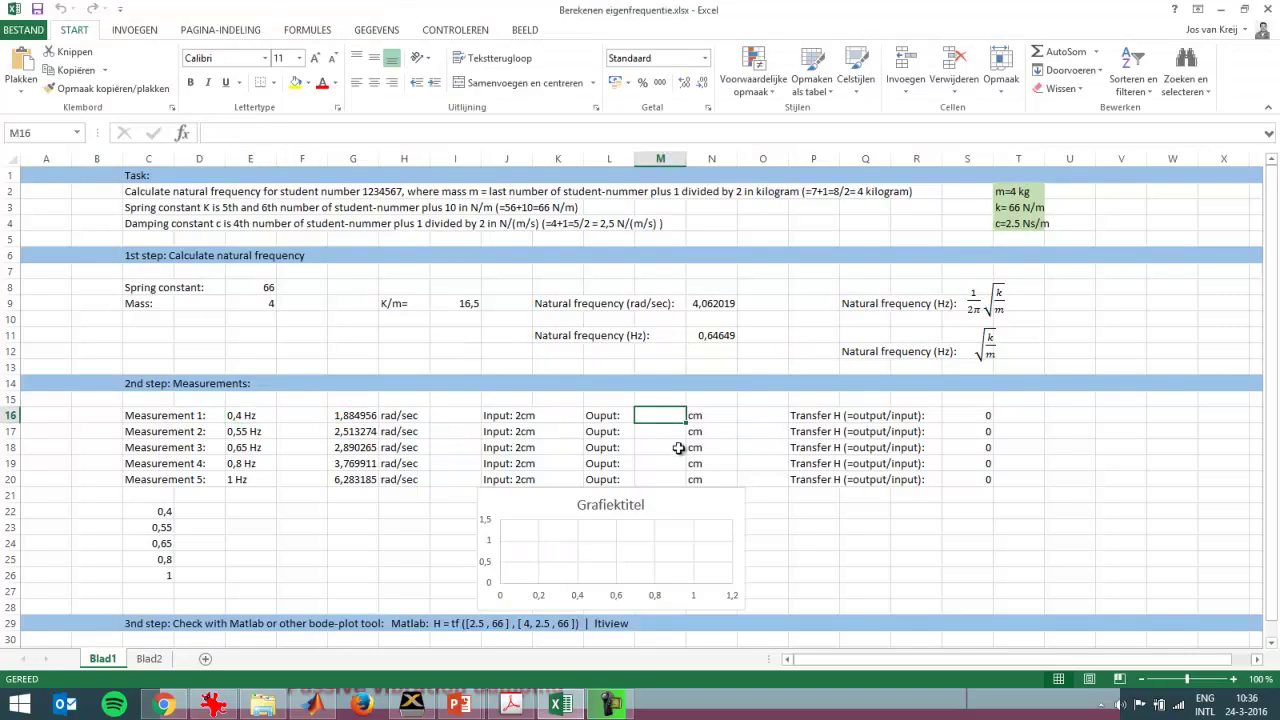
text(=6/2)
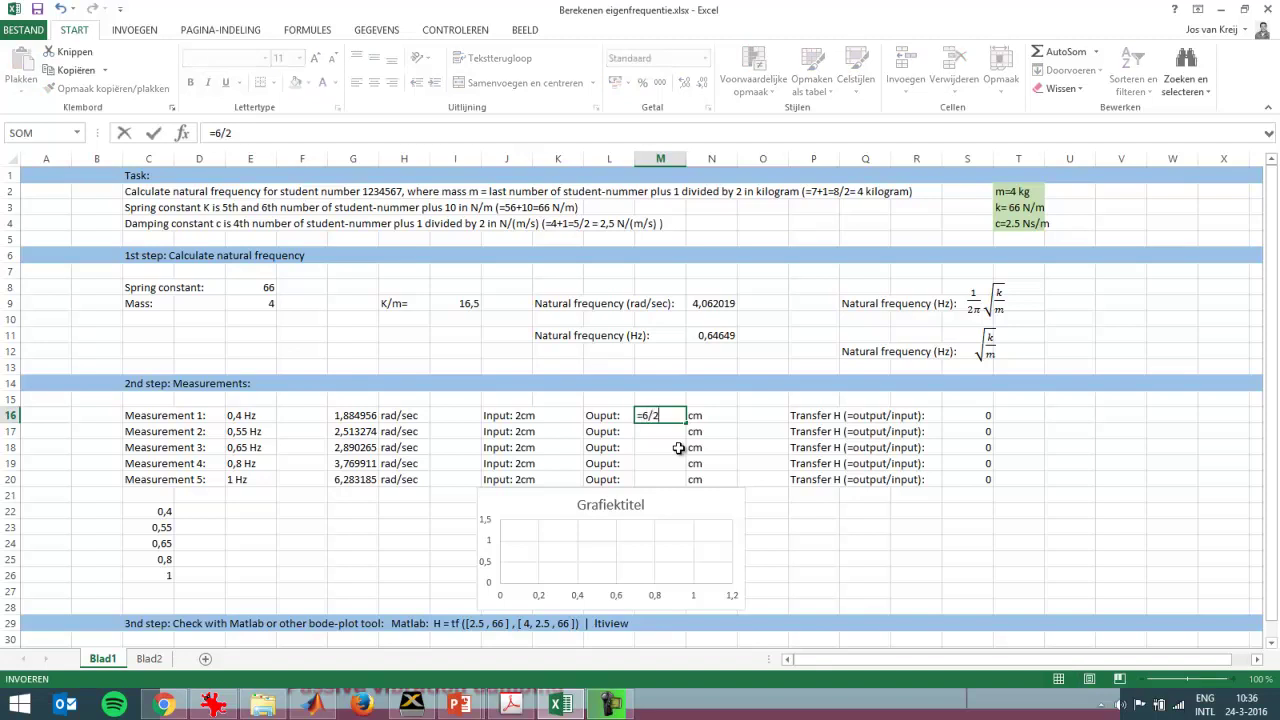
key(Return)
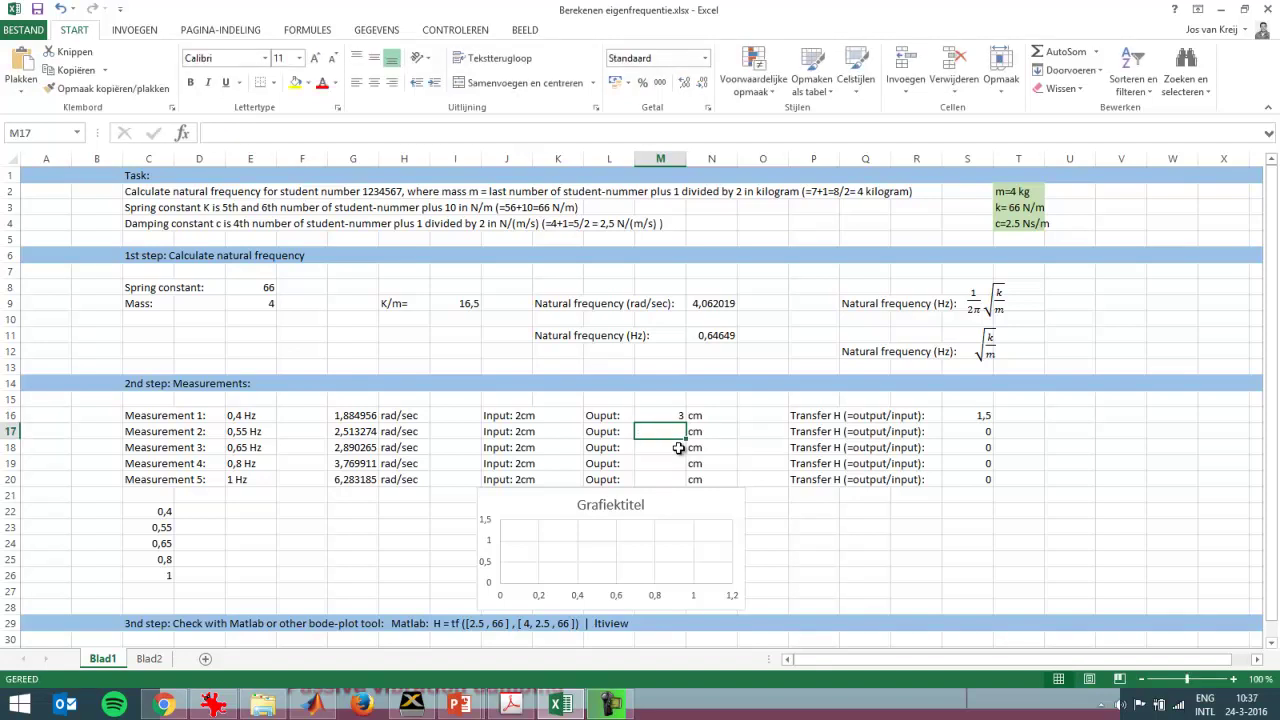
- Copy the measurement 1 output formula from M16 to the other measurements in M17:M20
click(670, 416)
key(ctrl+c)
drag(670, 432, 677, 477)
key(ctrl+v)
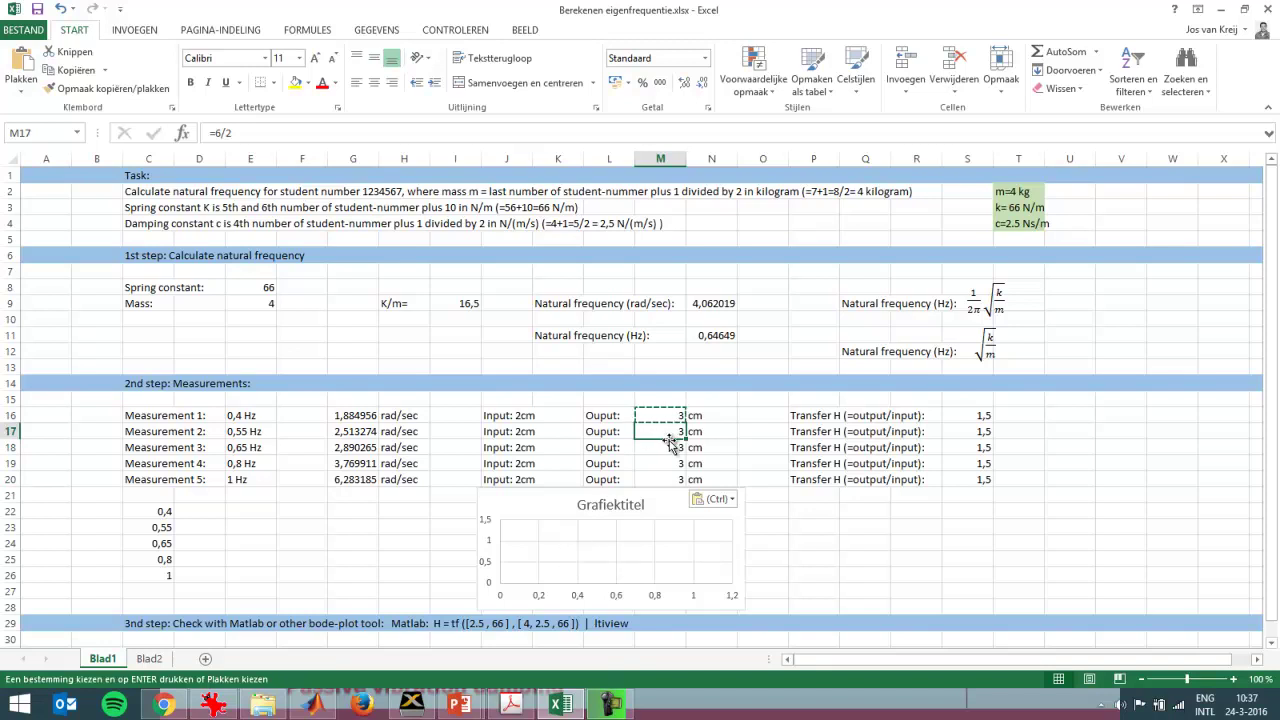
- Check the measurement 2 frequency in the workbook, then switch to the Resonance simulation and set the driver frequency to 0.55 Hz
click(262, 434)
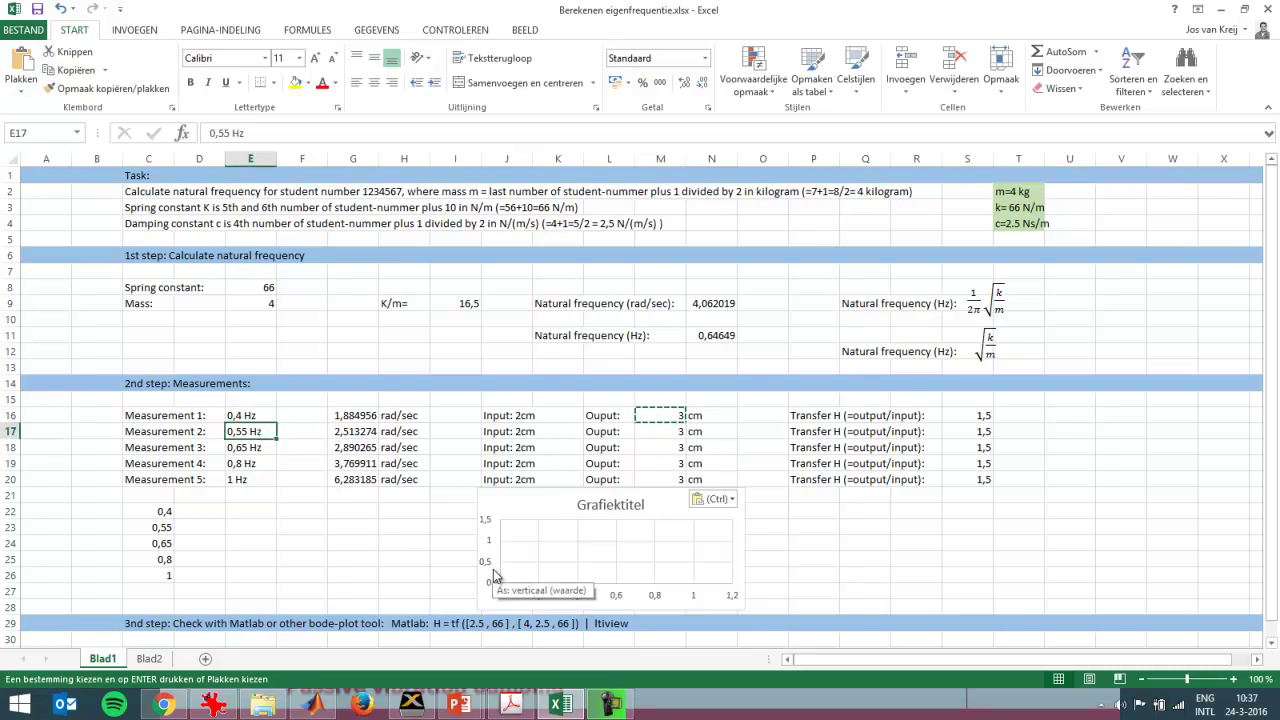
key(alt+Tab)
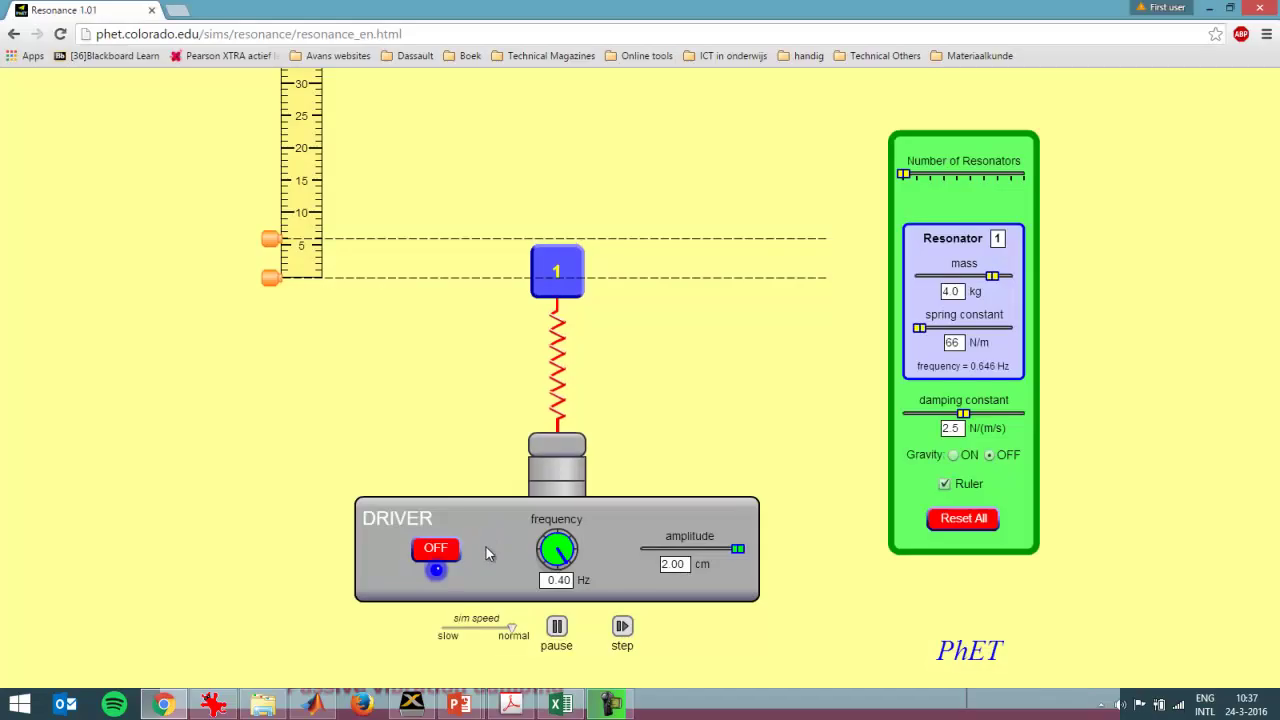
double_click(560, 580)
text(0.56)
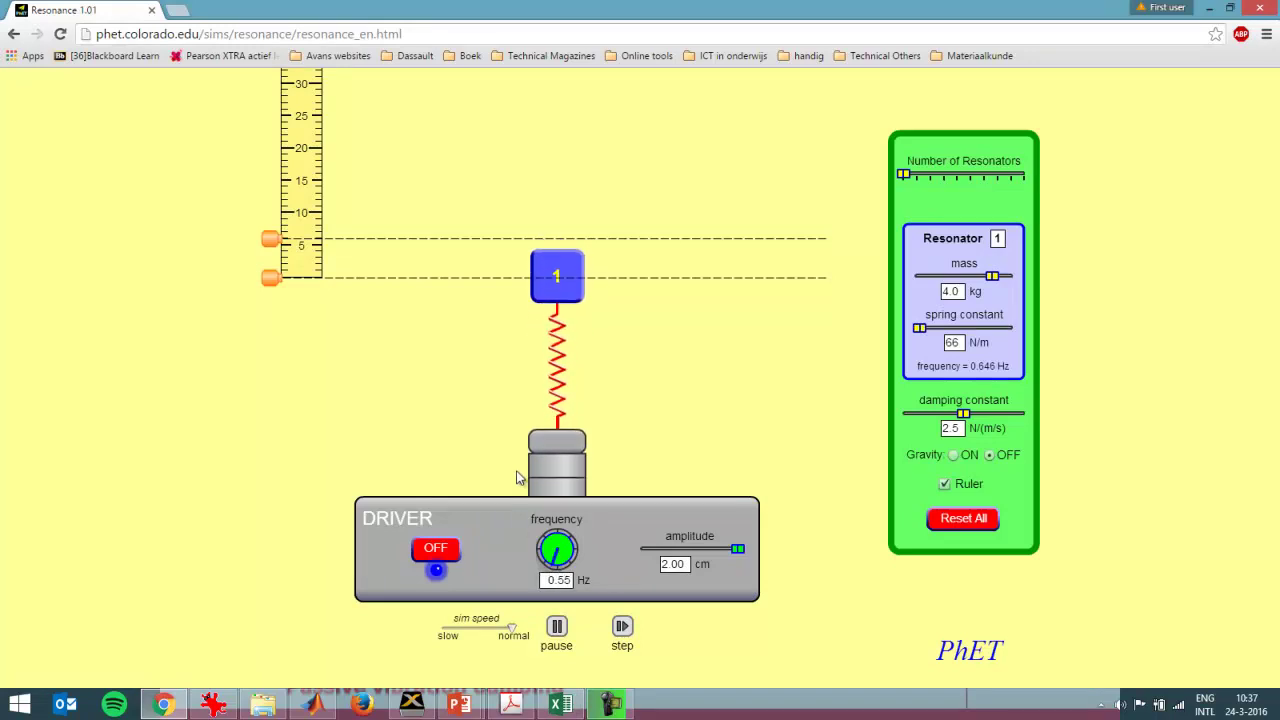
key(BackSpace)
text(5)
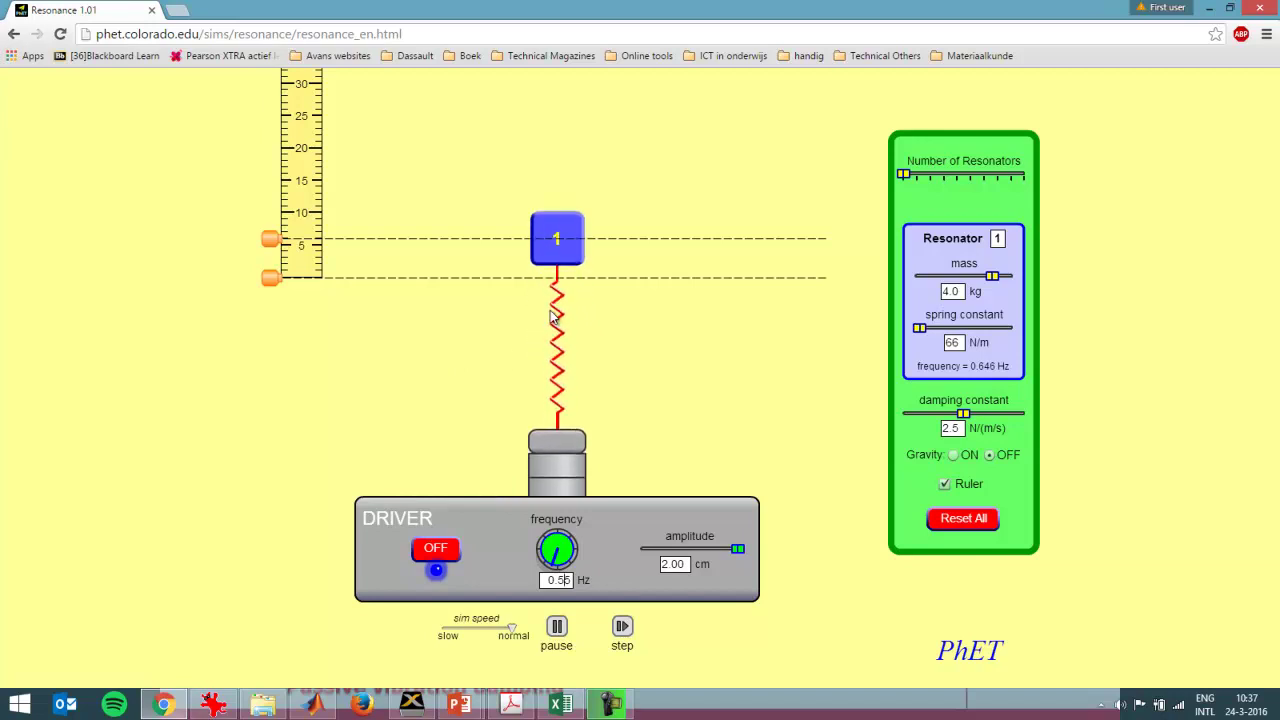
- Measure the block's travel at 0.55 Hz by moving the guide lines to its new extremes and the ruler's zero to the lower line
drag(272, 278, 274, 304)
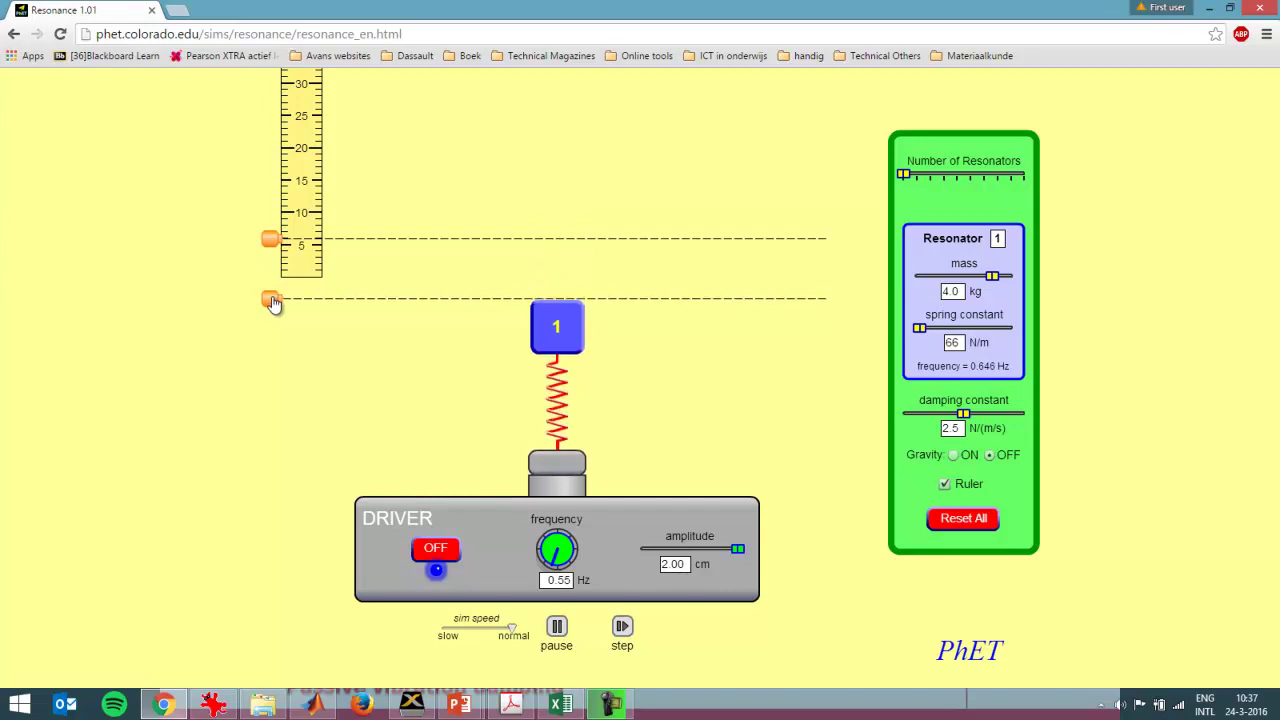
drag(271, 239, 271, 217)
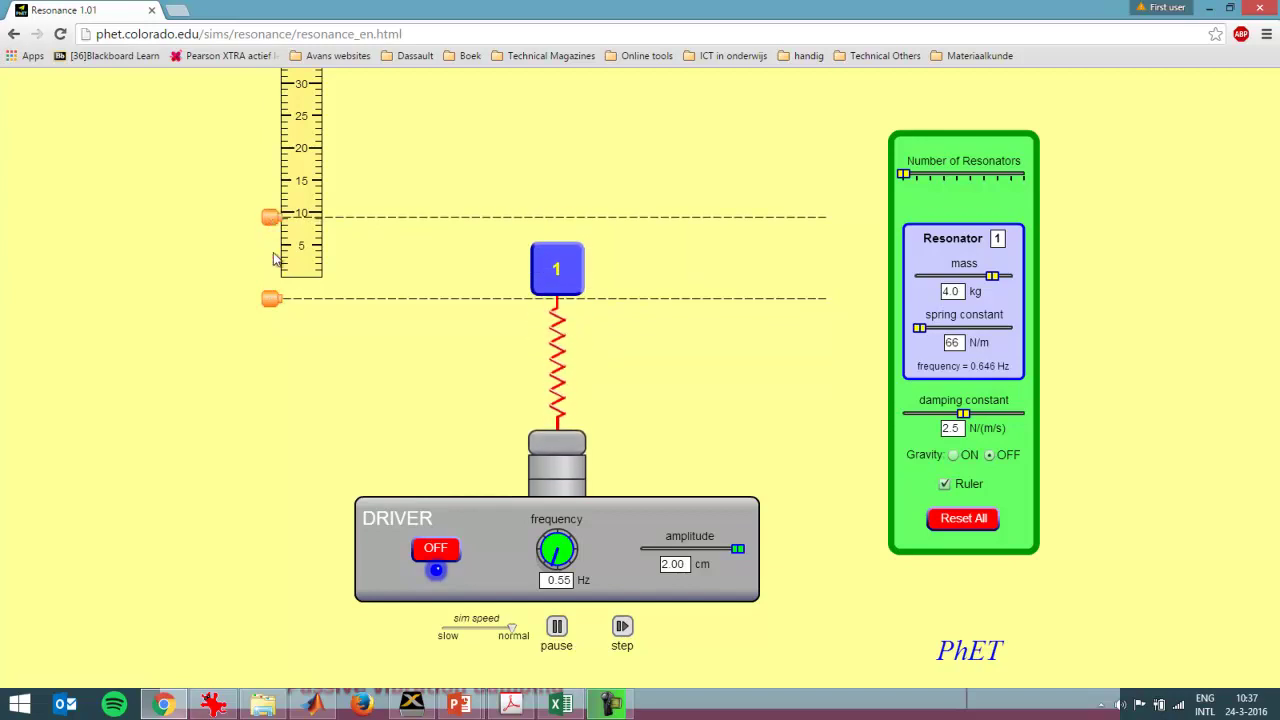
drag(303, 255, 307, 276)
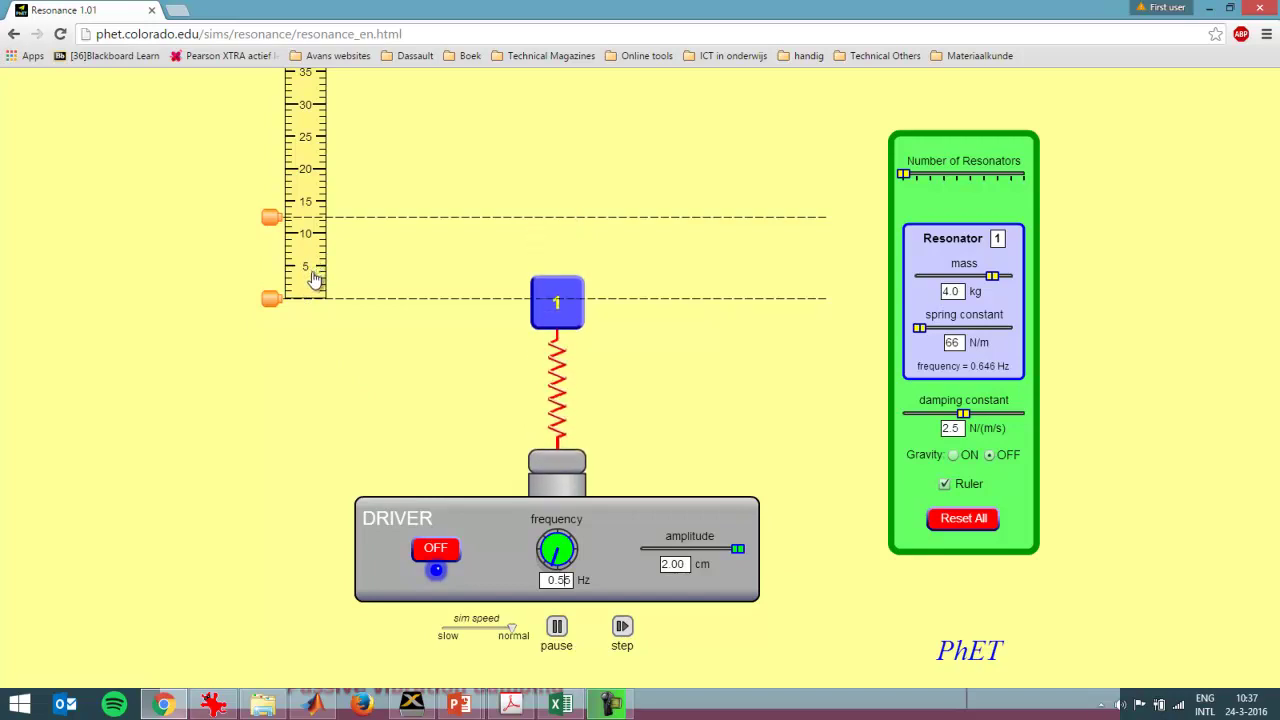
- Switch to the Excel workbook and change the measurement 2 output in M17 to =12,5/2
key(alt+Tab)
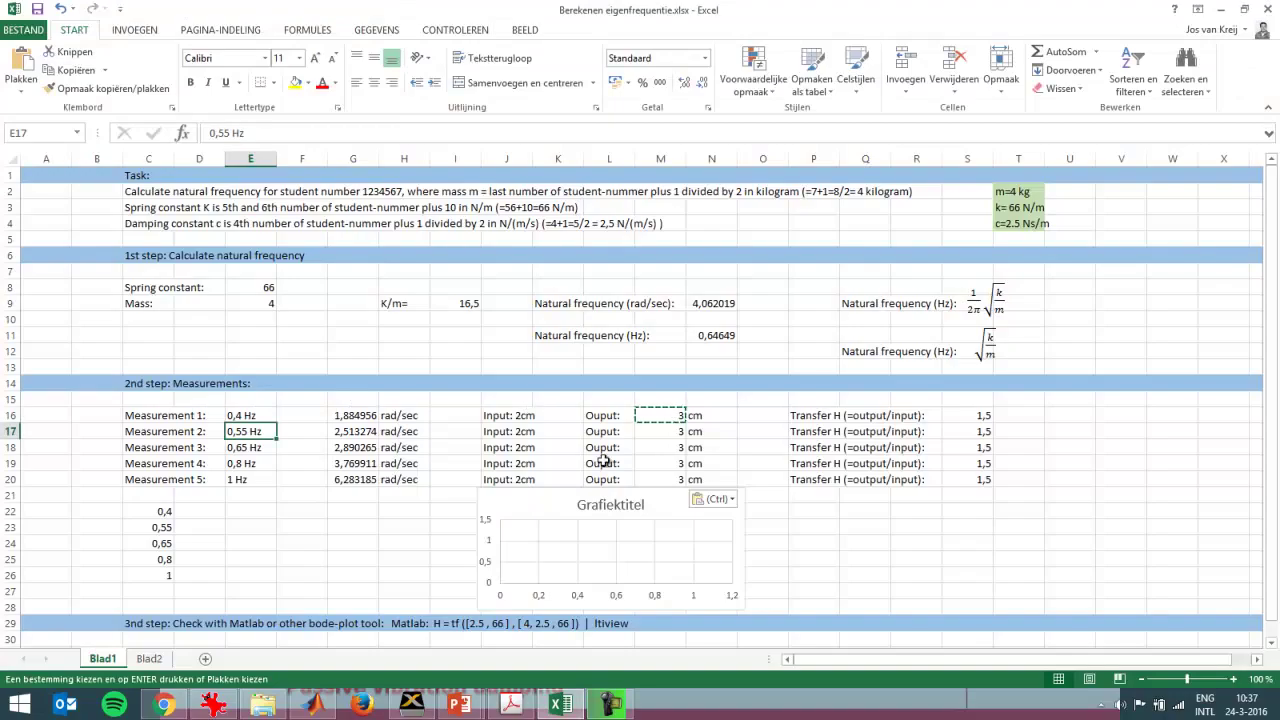
click(222, 136)
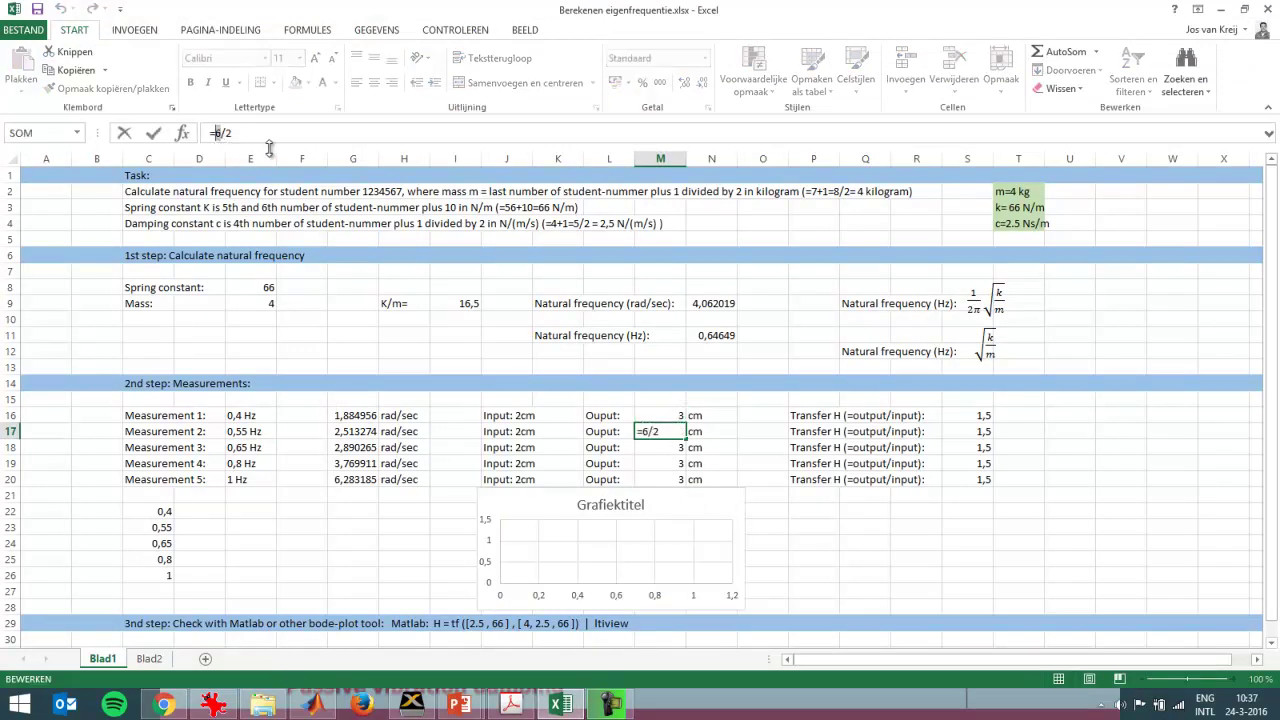
text(12,5)
key(Return)
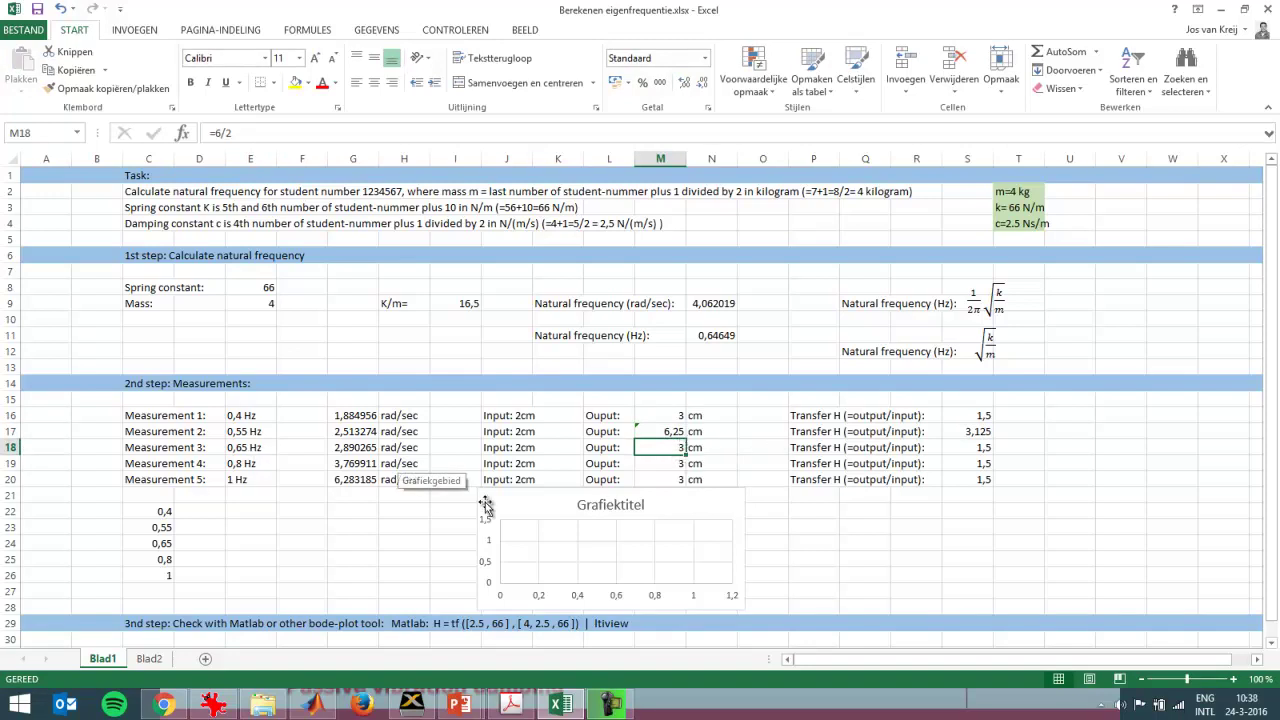
- Switch to the Resonance simulation and set the driver frequency to 0.65 Hz
key(alt+Tab)
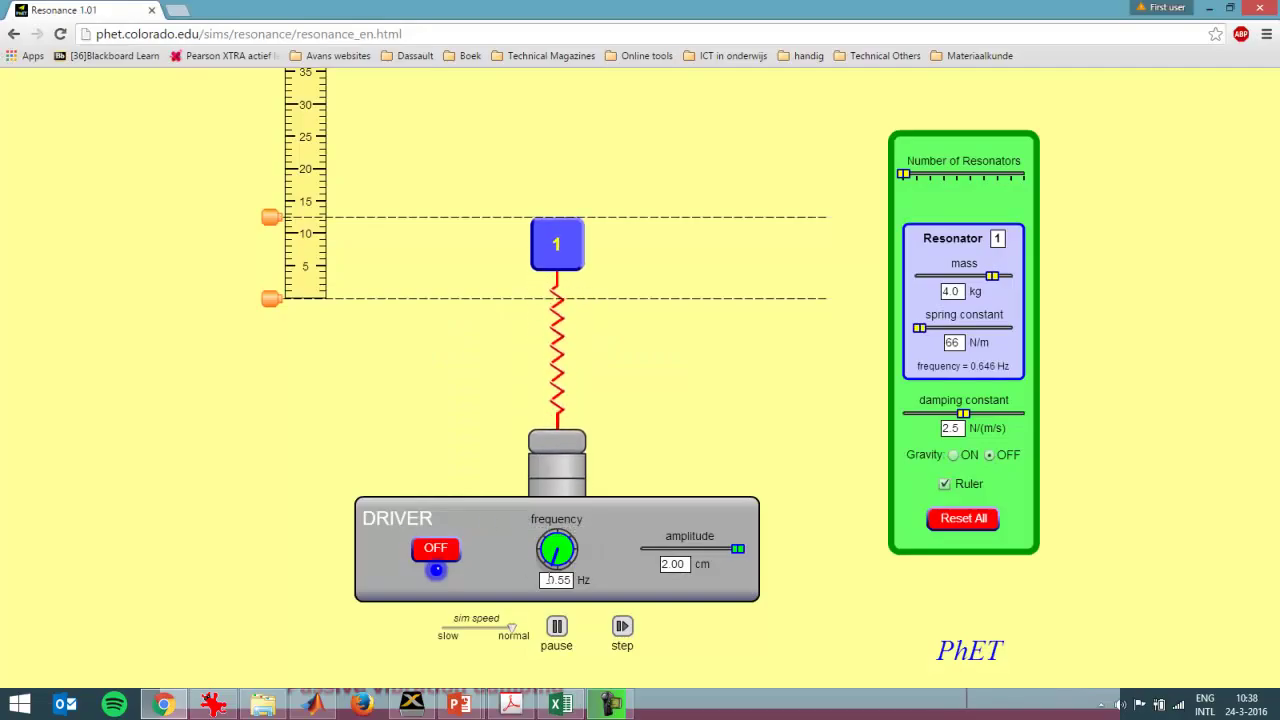
click(562, 580)
key(BackSpace)
text(6)
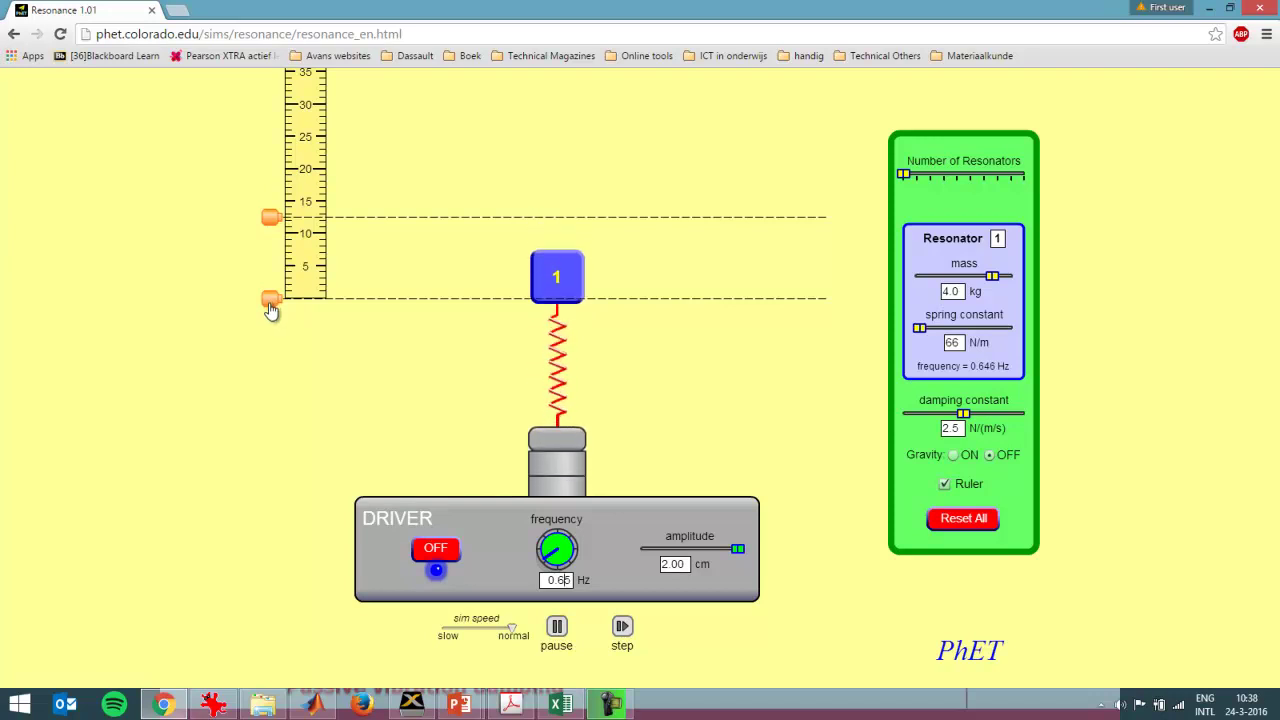
- Measure the block's travel at 0.65 Hz by moving both guide lines to its extremes and the ruler's zero to the lower line
drag(268, 305, 270, 347)
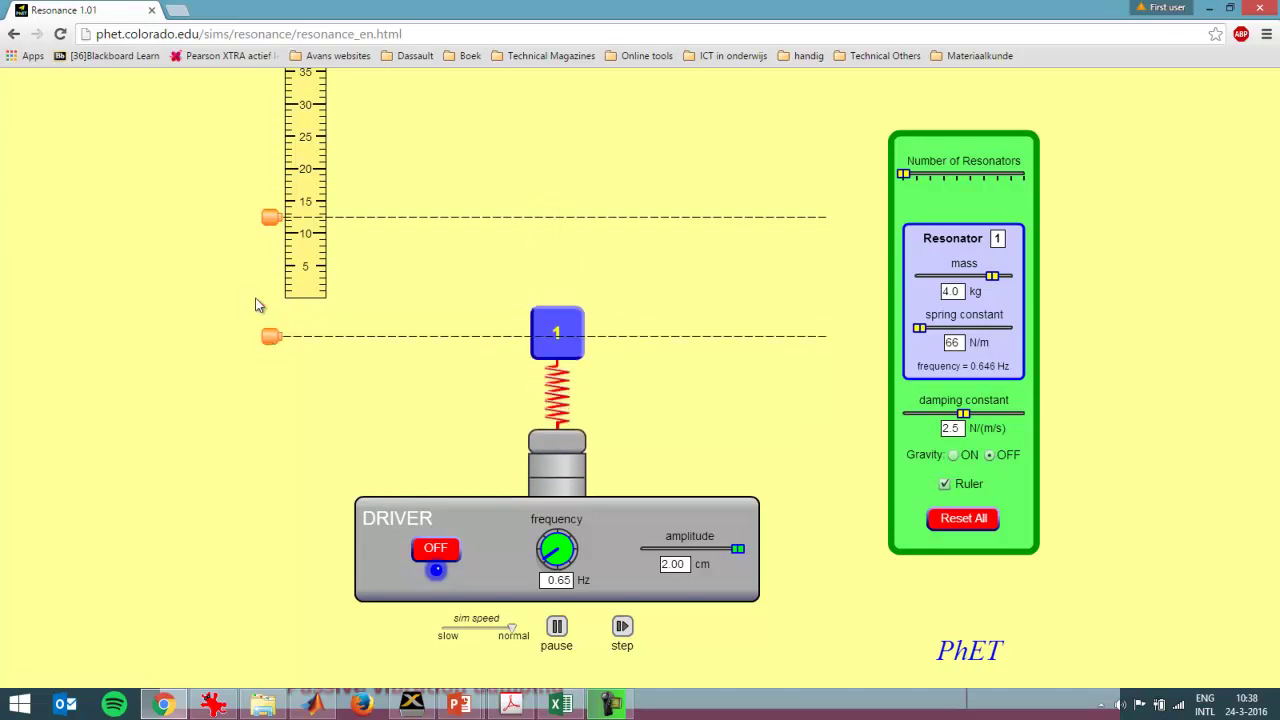
drag(272, 222, 271, 182)
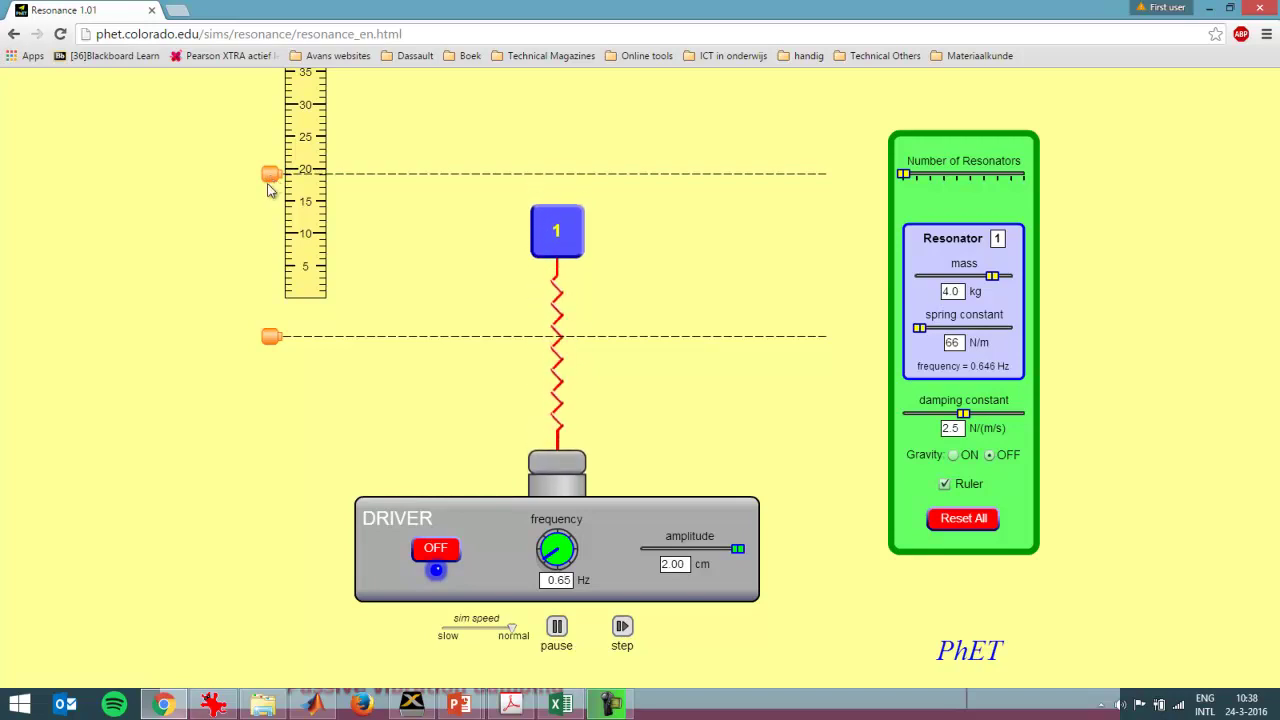
drag(271, 334, 272, 339)
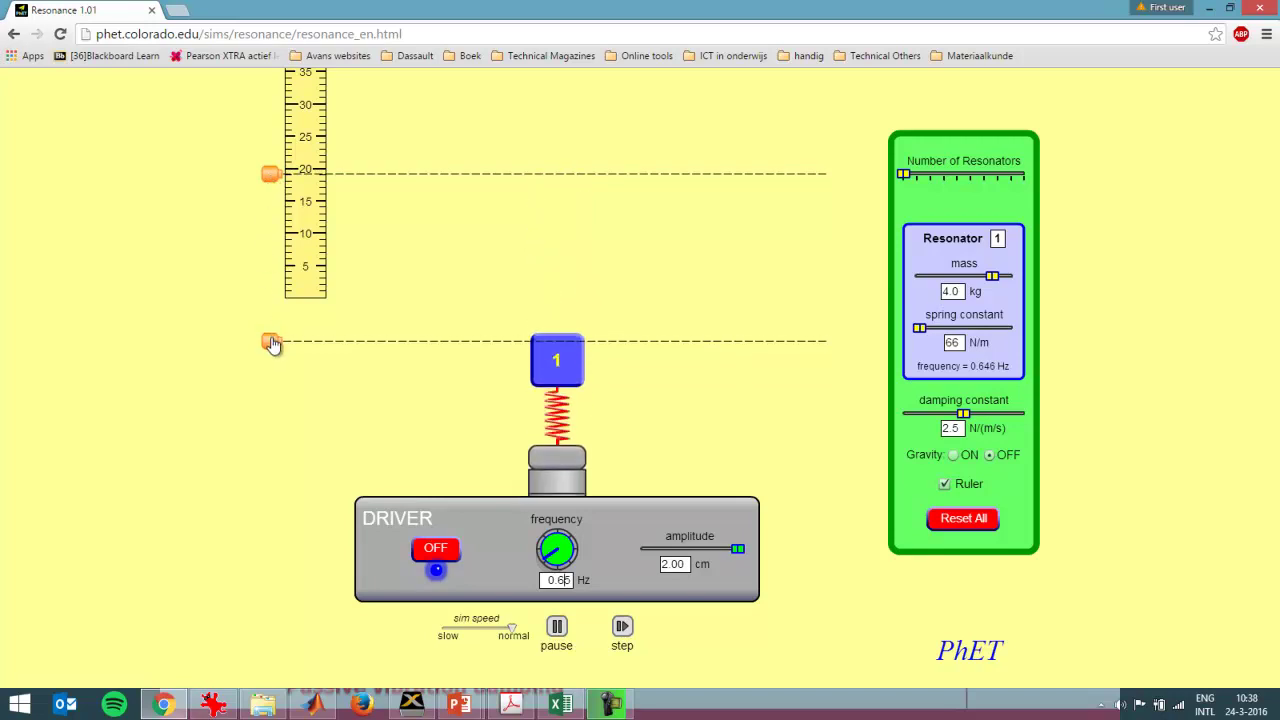
drag(323, 274, 314, 314)
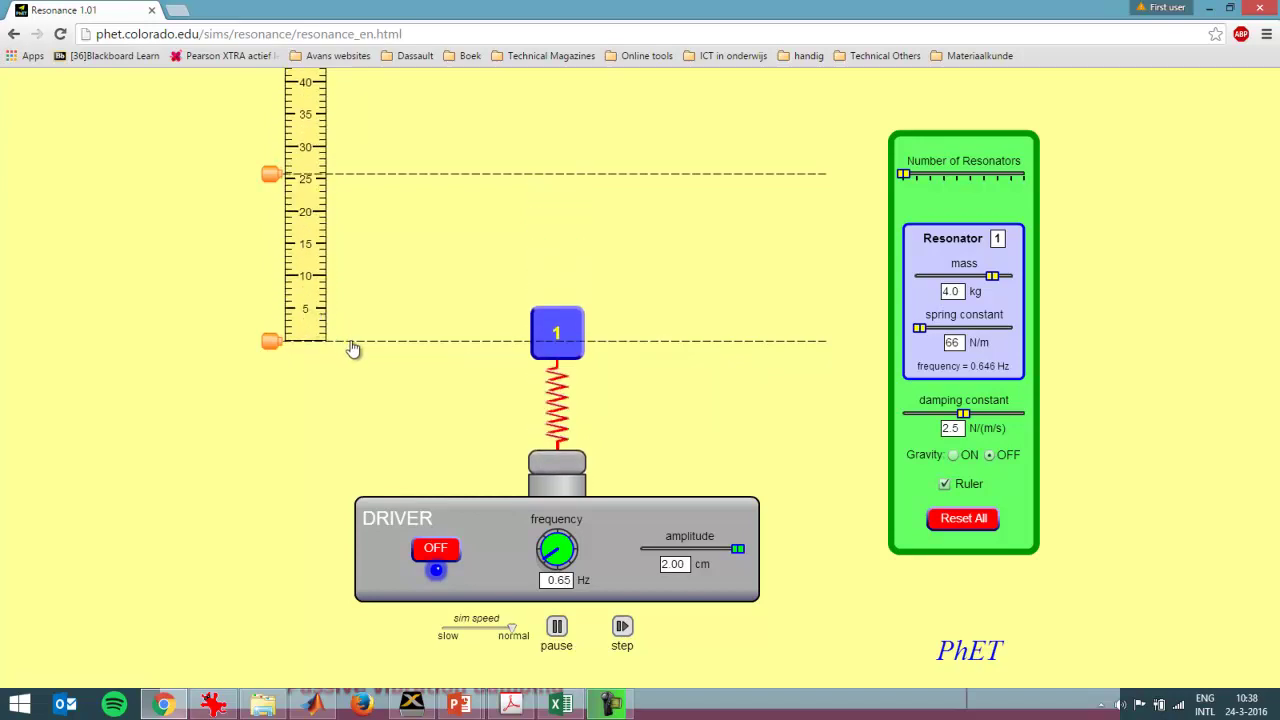
- Switch to the Excel workbook and change the measurement 3 output in M18 to =25,5/2
key(alt+Tab)
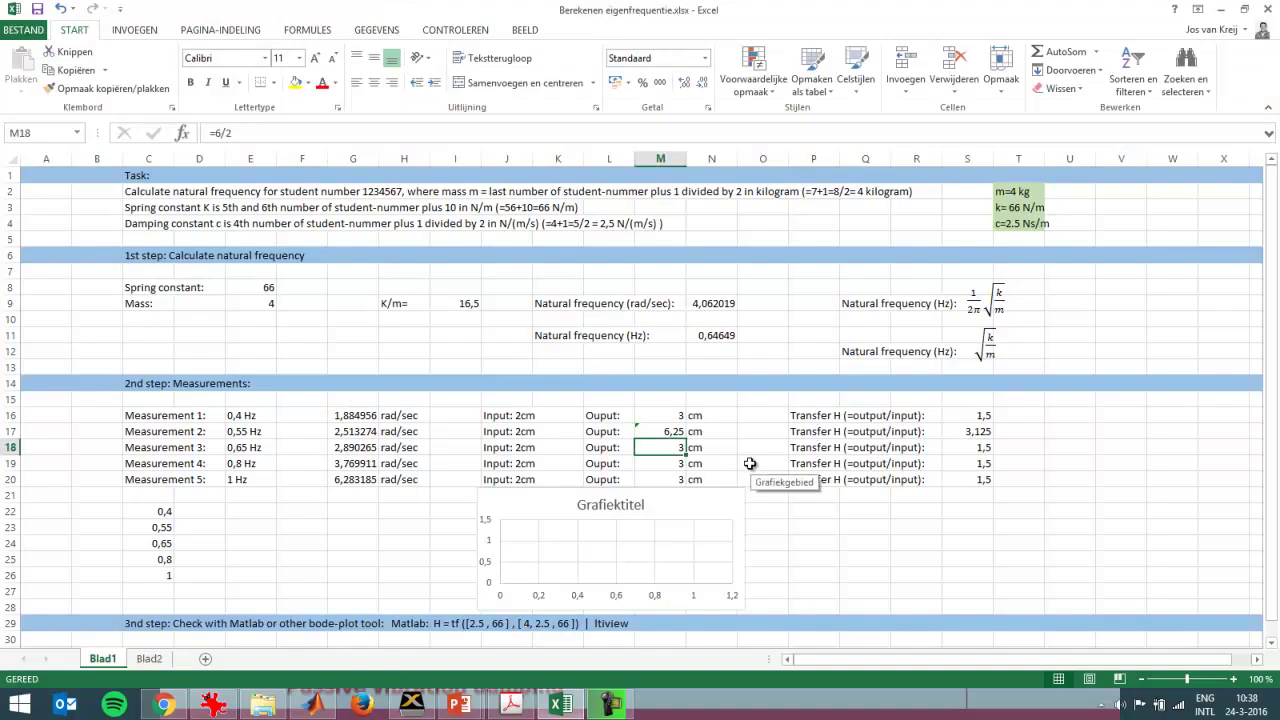
click(226, 140)
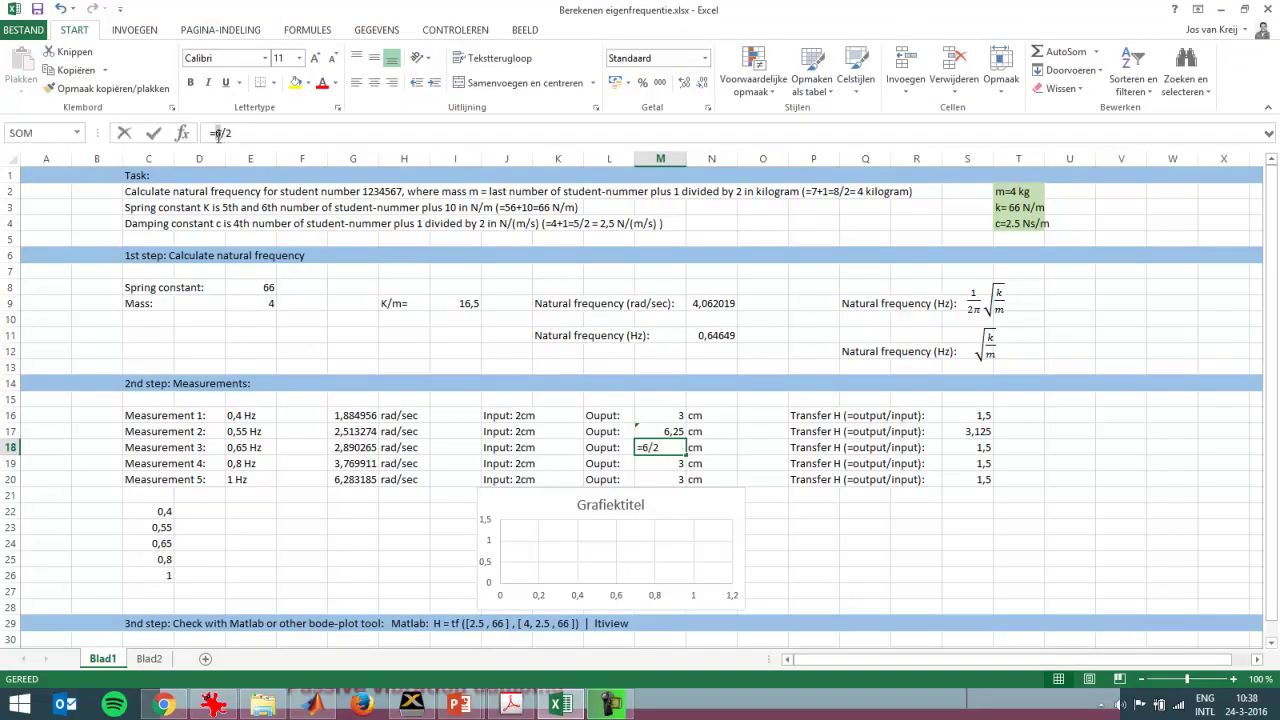
text(25)
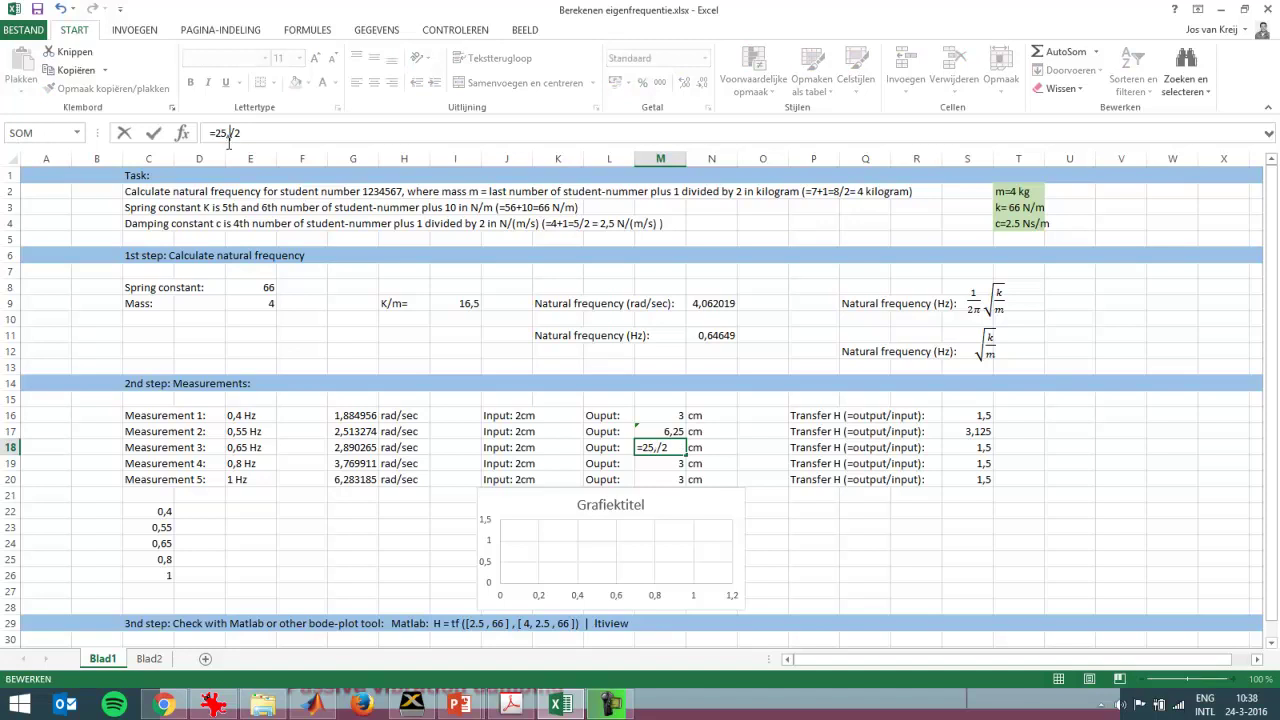
text(,5)
key(Return)
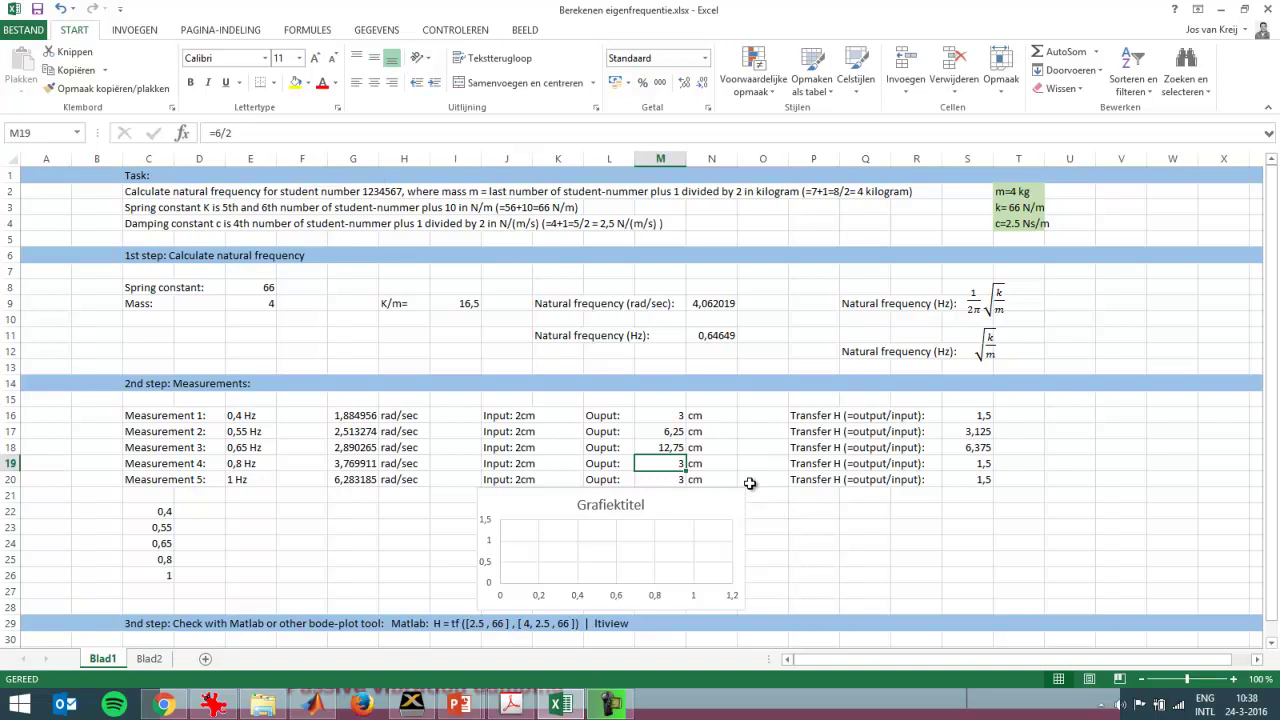
- Switch to the Resonance simulation and set the driver frequency to 0.80 Hz
key(alt+Tab)
double_click(561, 580)
text(0.80)
key(Return)
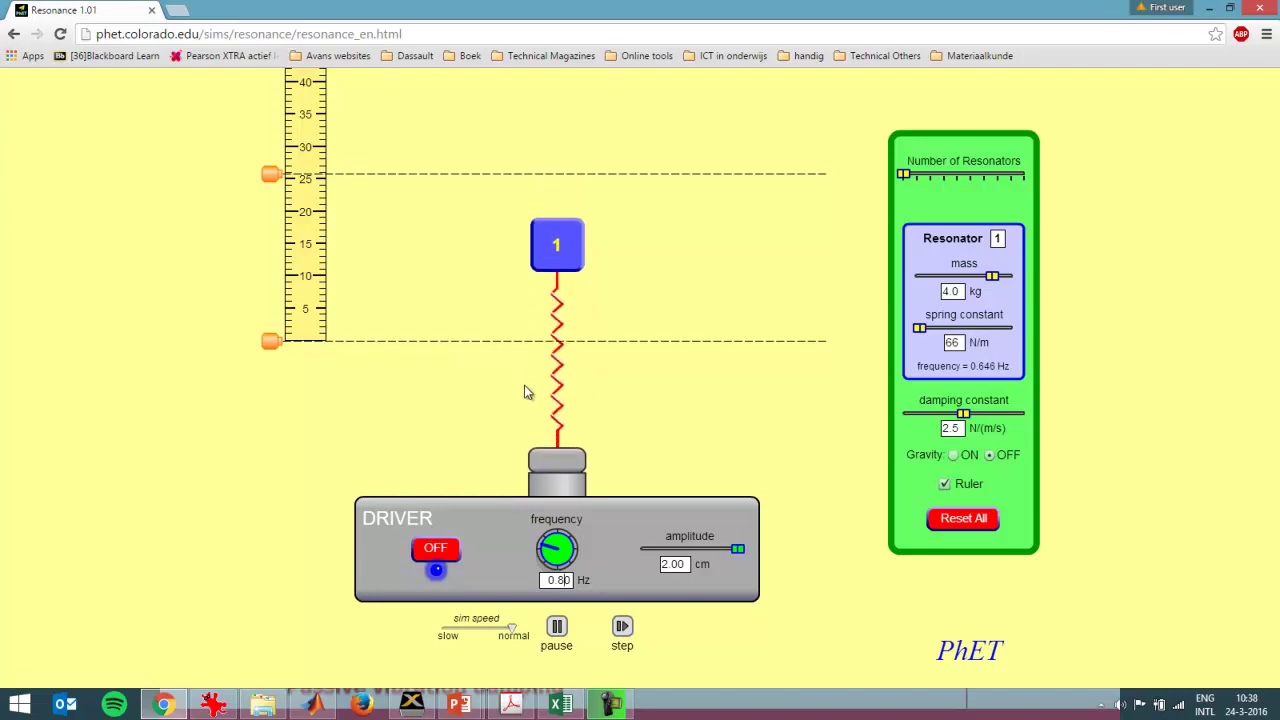
- Measure the block's travel at 0.80 Hz by bringing the guide lines to its extremes and aligning the ruler's zero with the lower line
drag(271, 341, 275, 279)
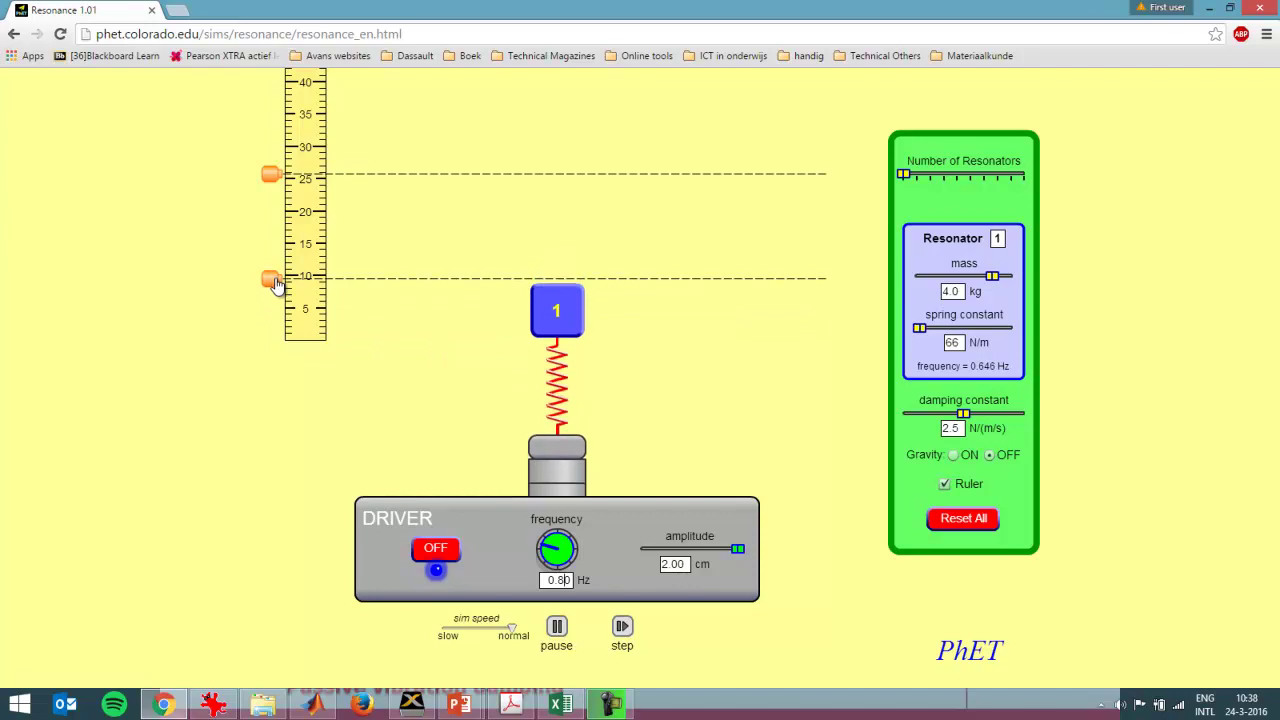
drag(276, 284, 268, 294)
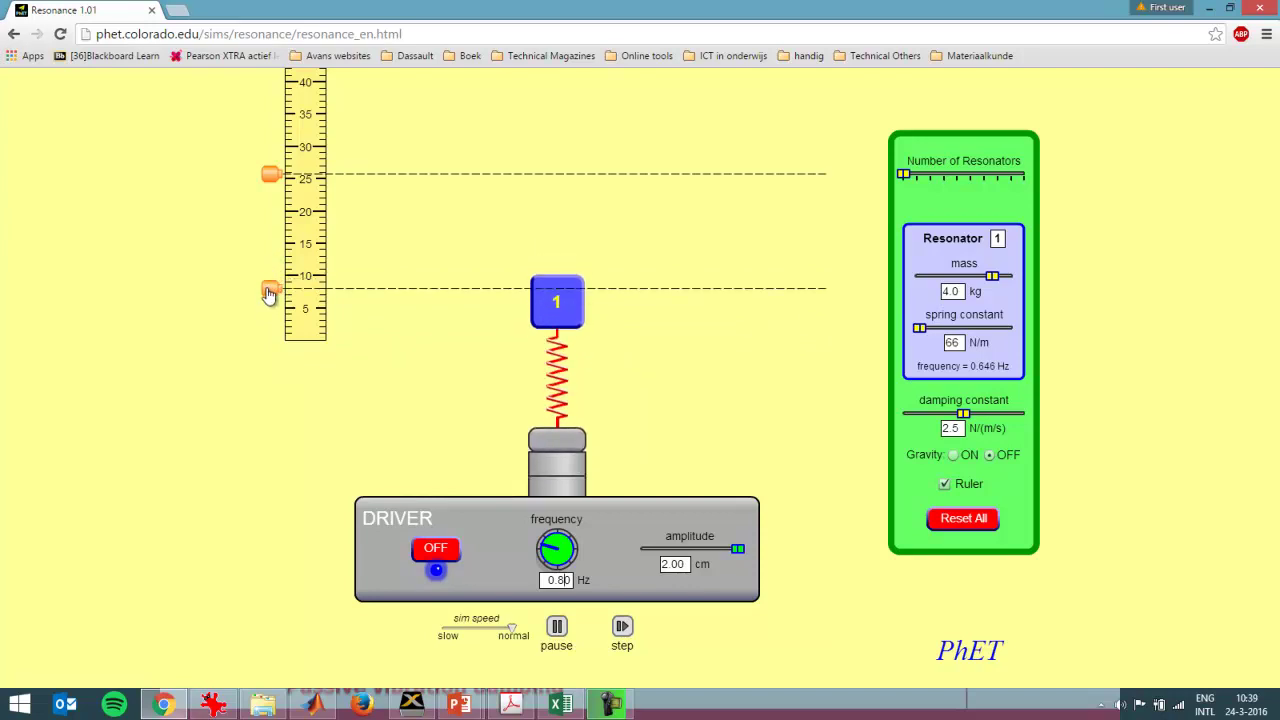
drag(271, 176, 270, 238)
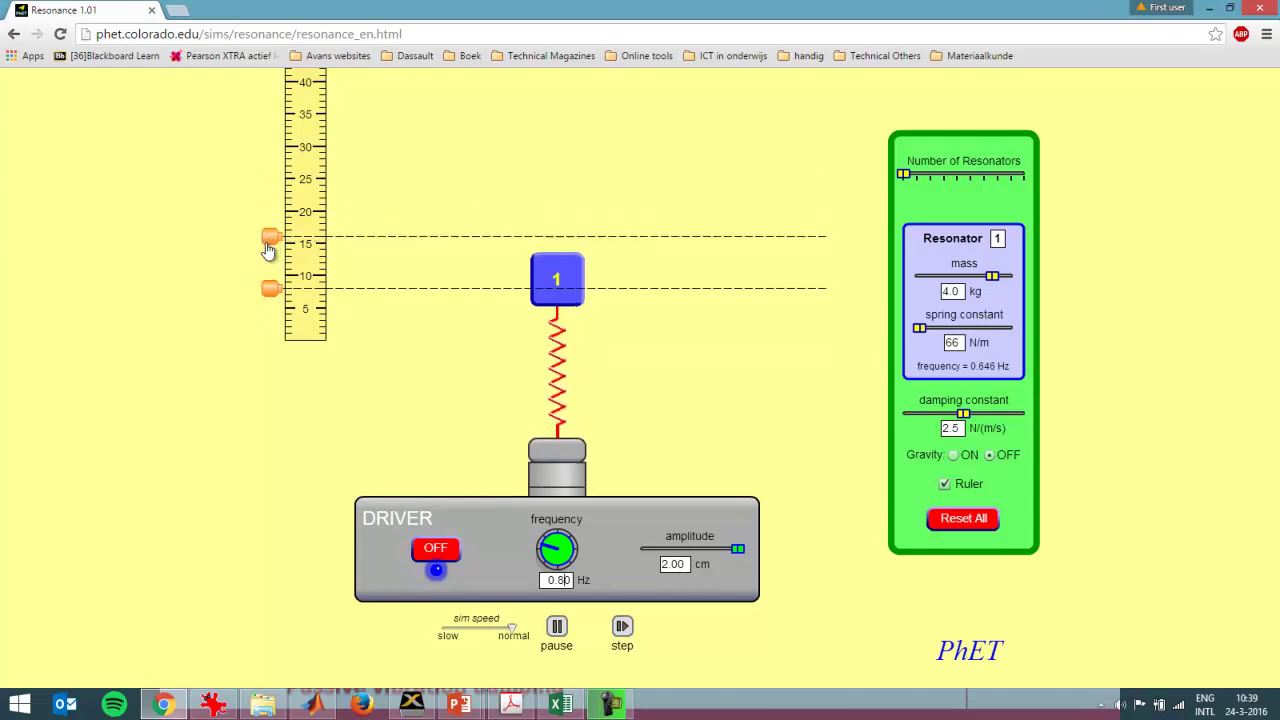
drag(272, 289, 296, 263)
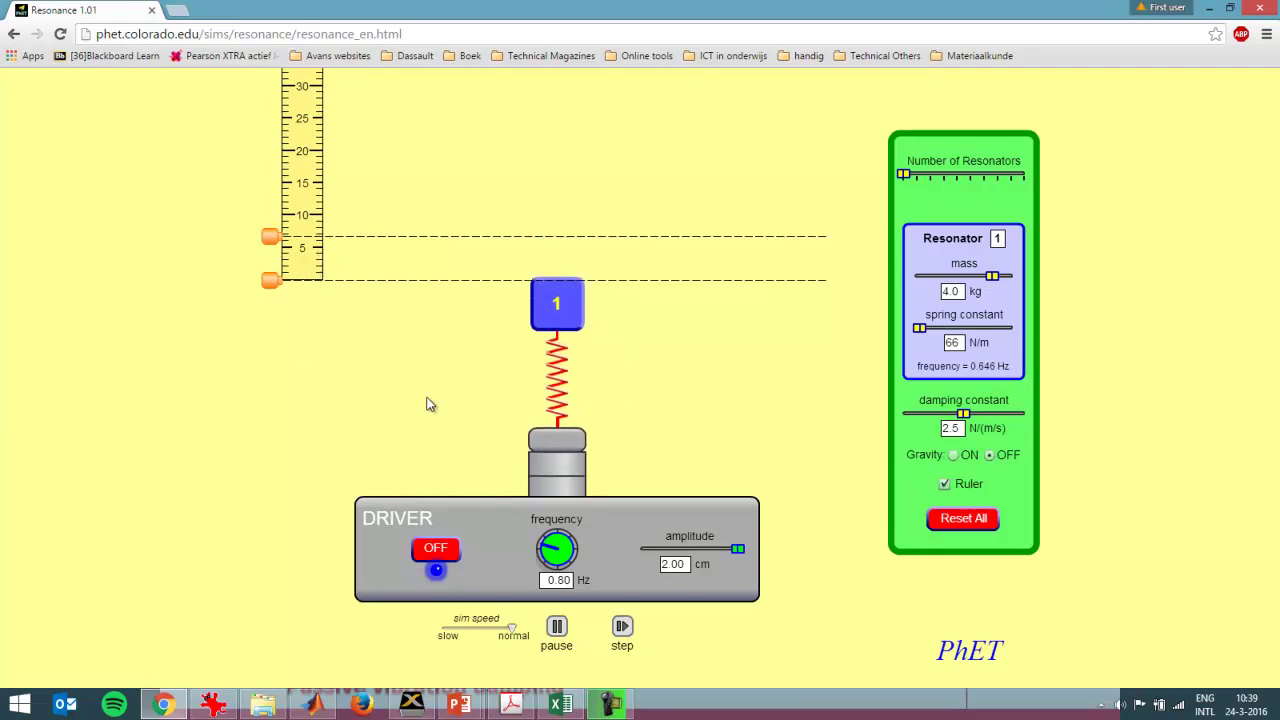
- Switch to the Excel workbook and change the measurement 4 output in M19 to =6,5/2
key(alt+Tab)
click(221, 134)
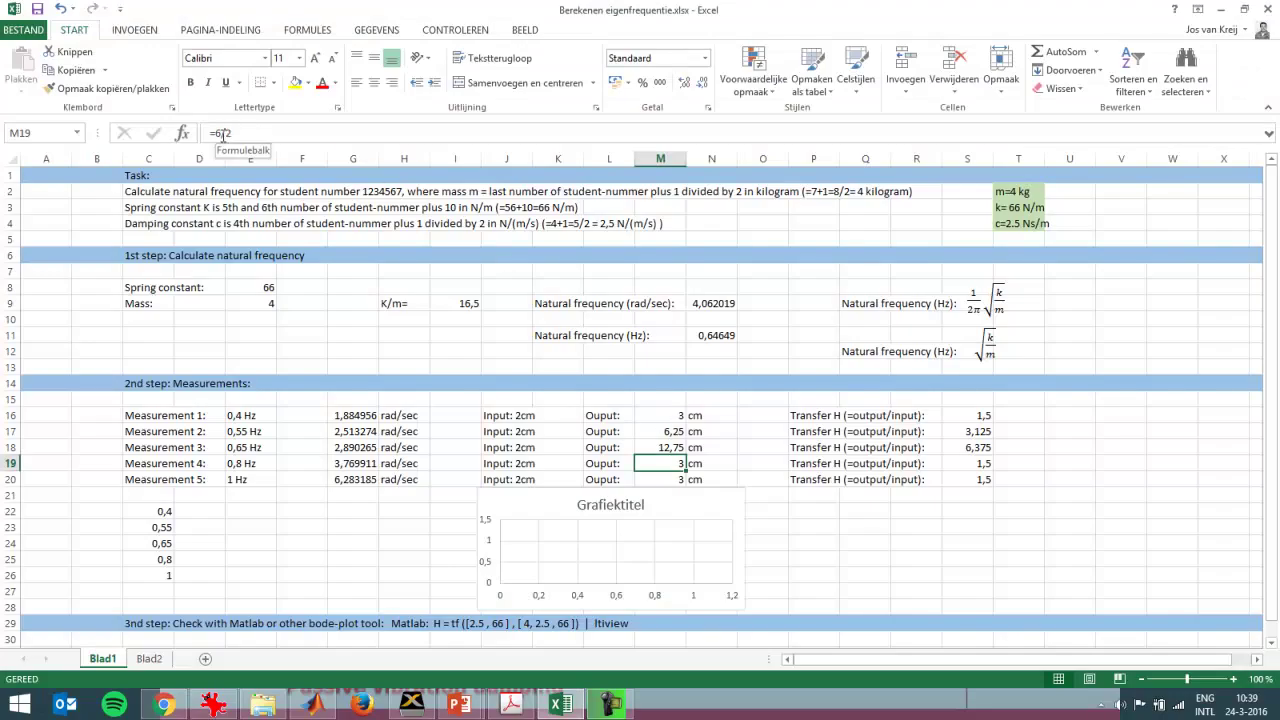
text(,5)
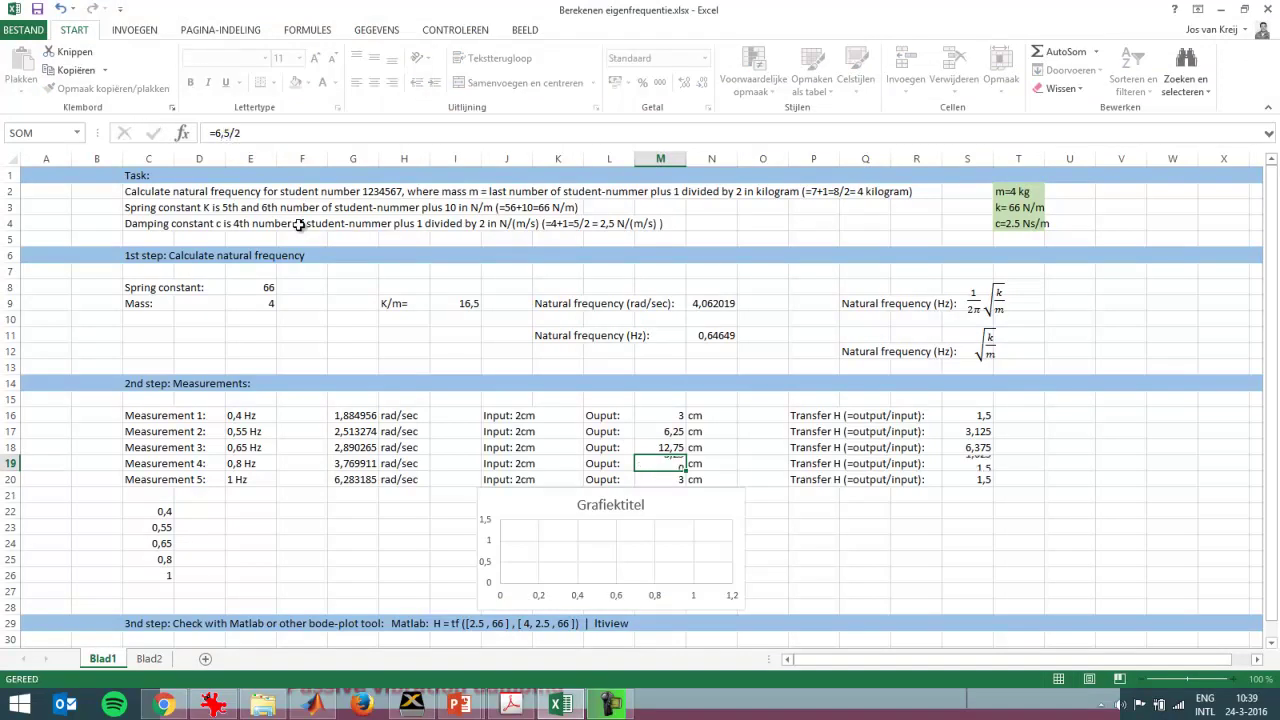
key(Return)
- Switch to the Resonance simulation, set the driver frequency to 1.00 Hz and measure the block's travel with the guide lines and ruler
key(alt+Tab)
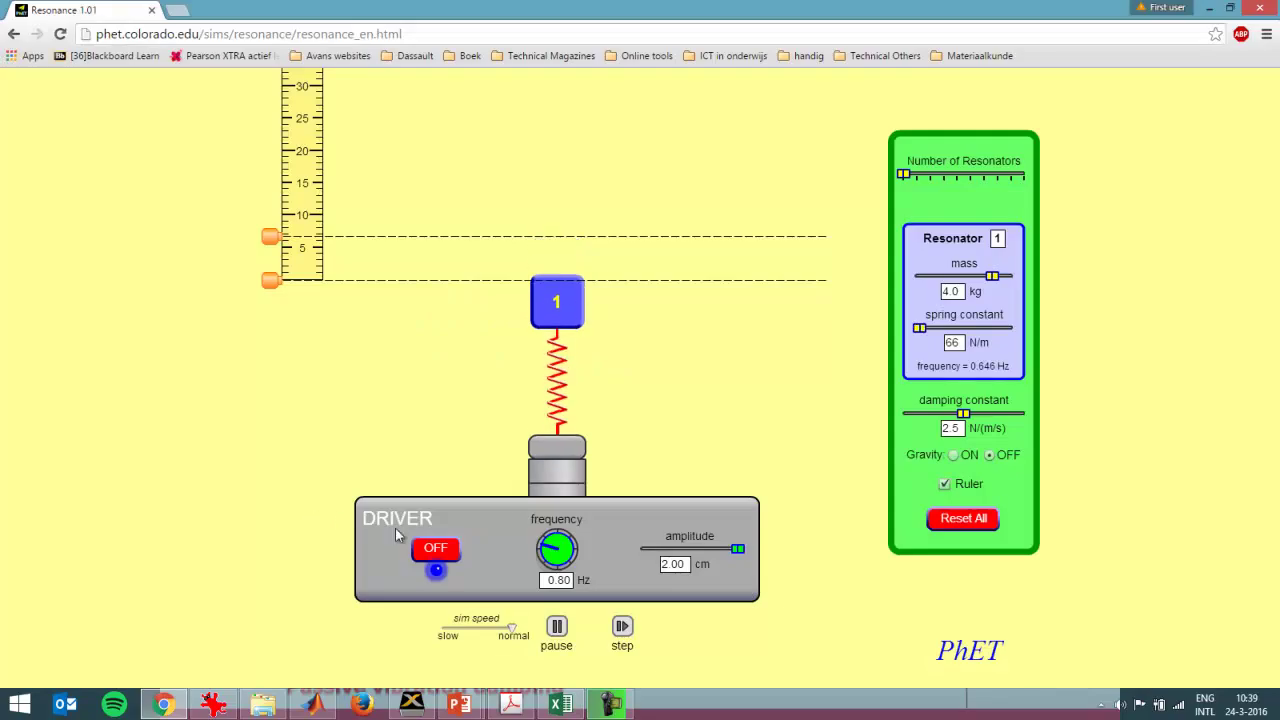
text(1)
key(Return)
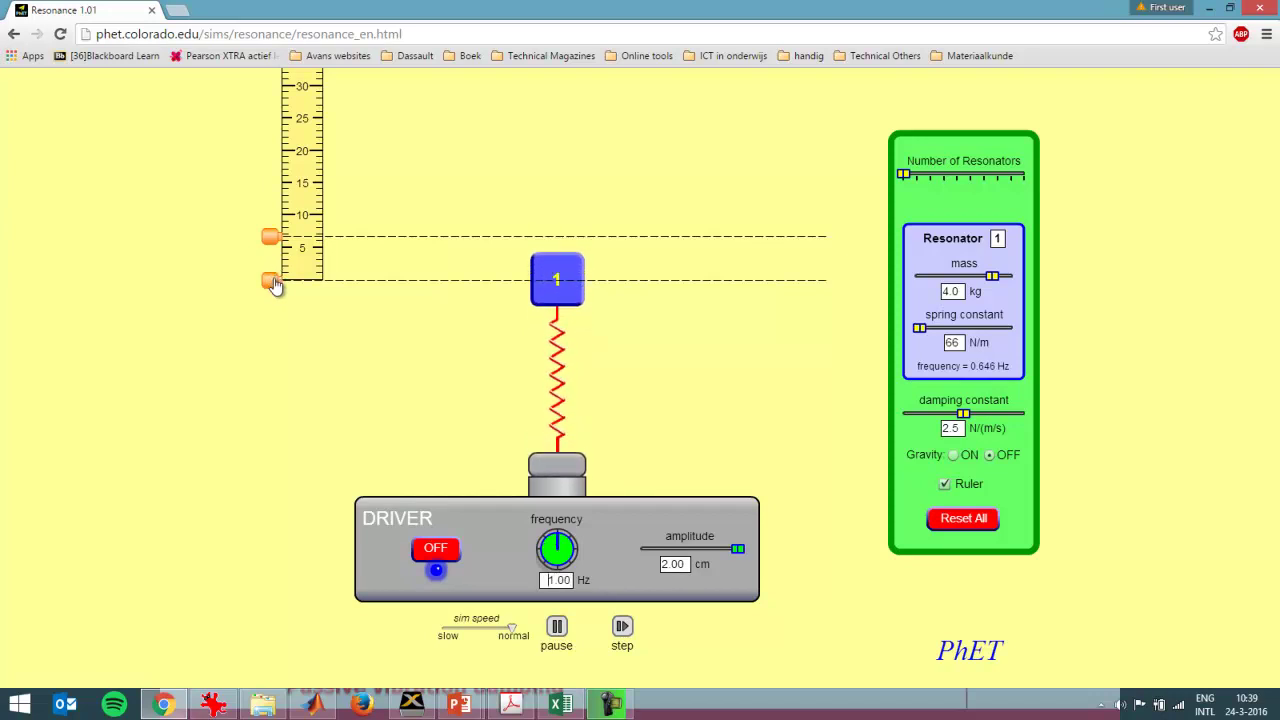
drag(274, 284, 268, 252)
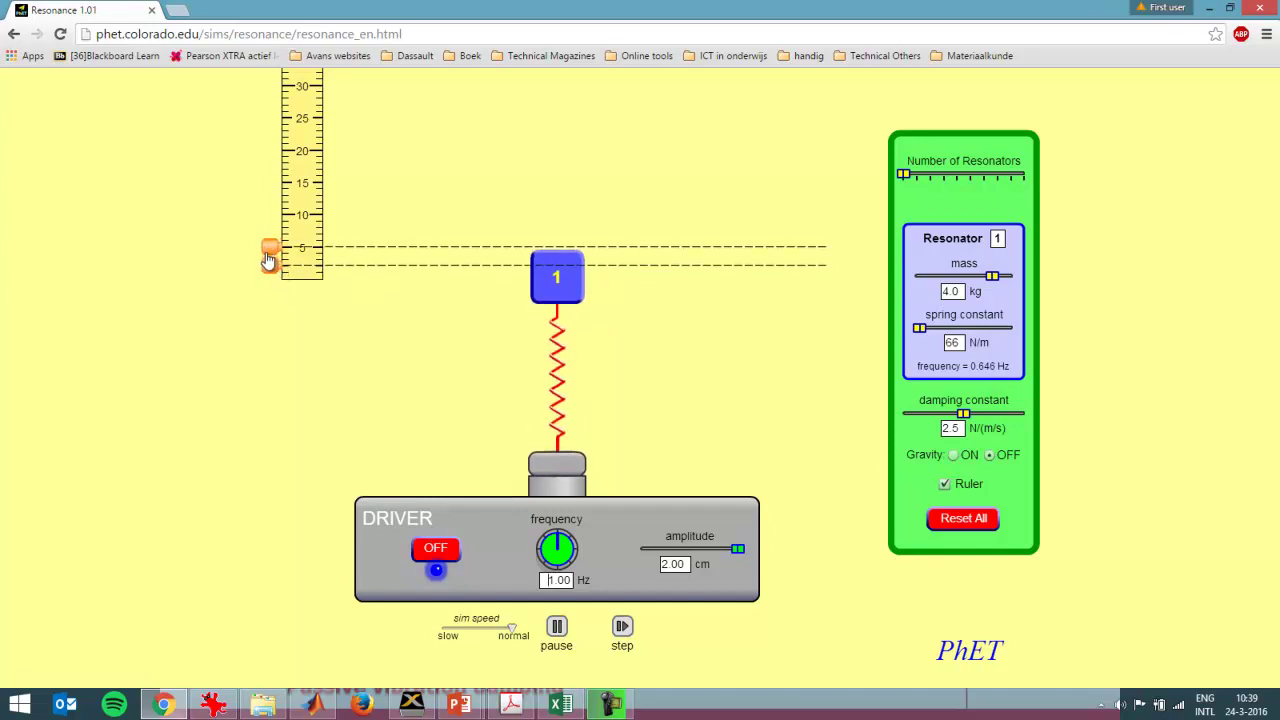
drag(294, 229, 296, 215)
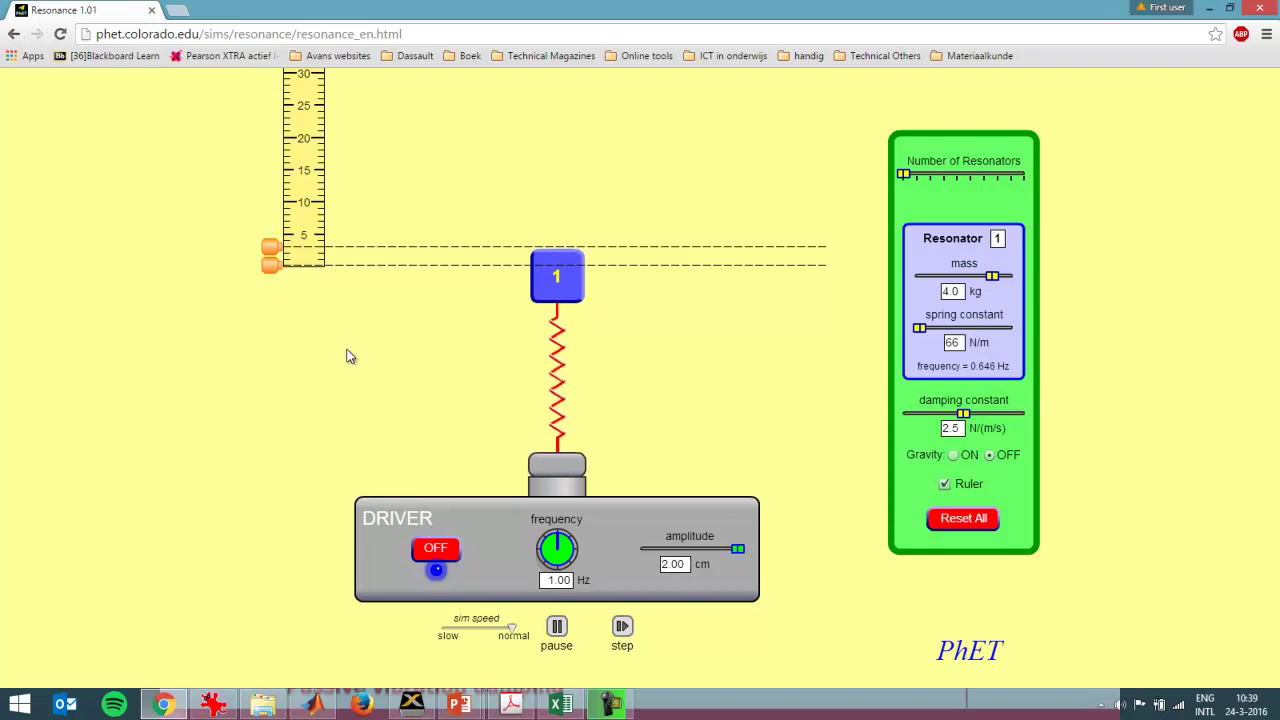
- Switch to the Excel workbook and change the measurement 5 output in M20 to =3/2
key(alt+Tab)
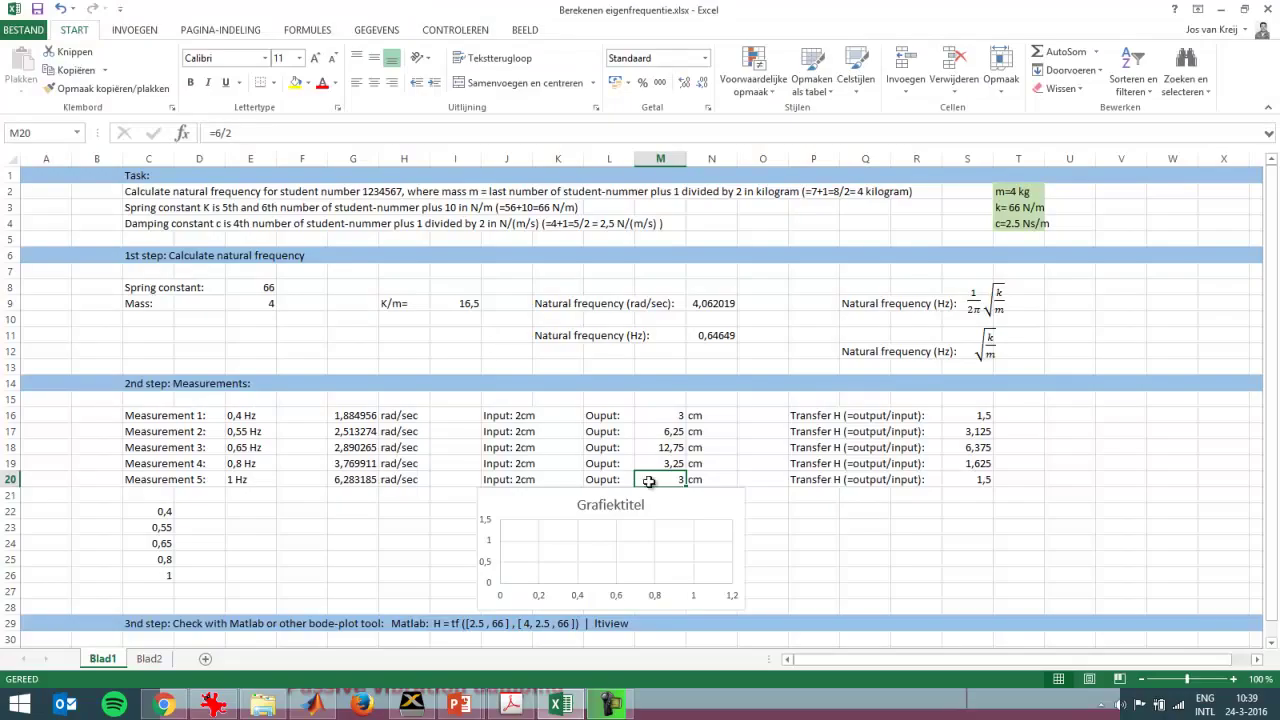
click(221, 134)
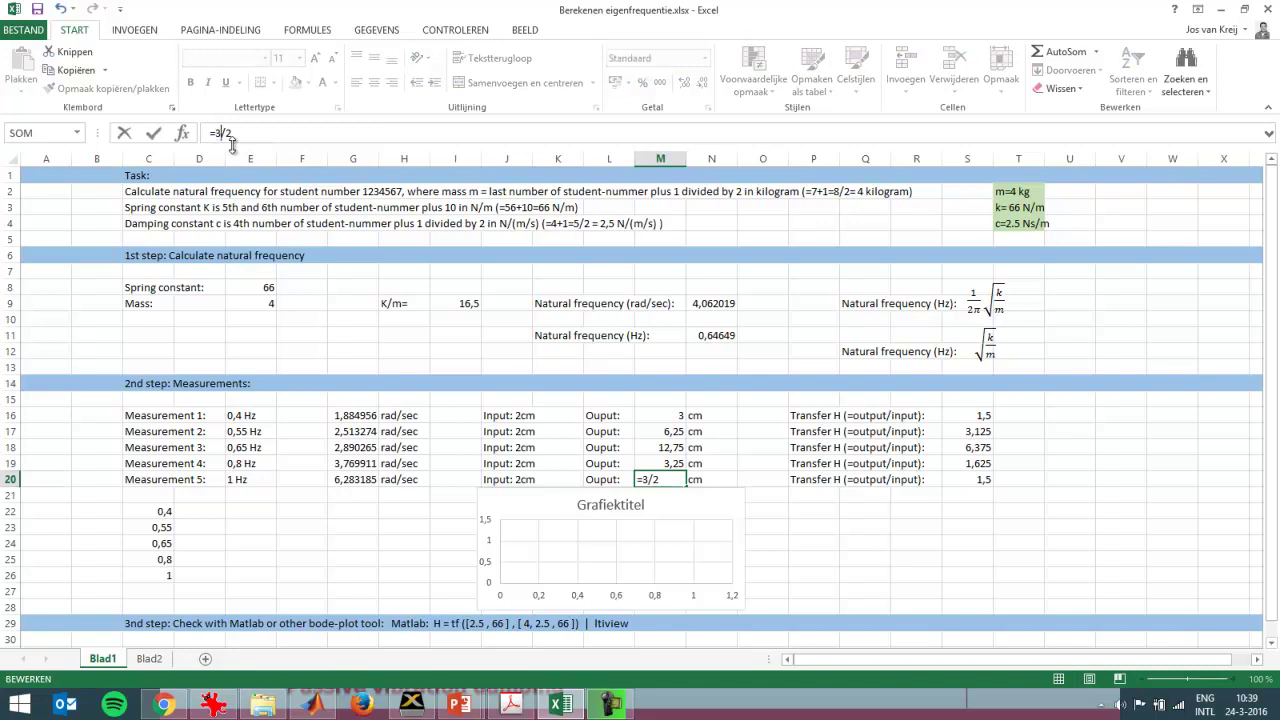
key(Return)
click(770, 514)
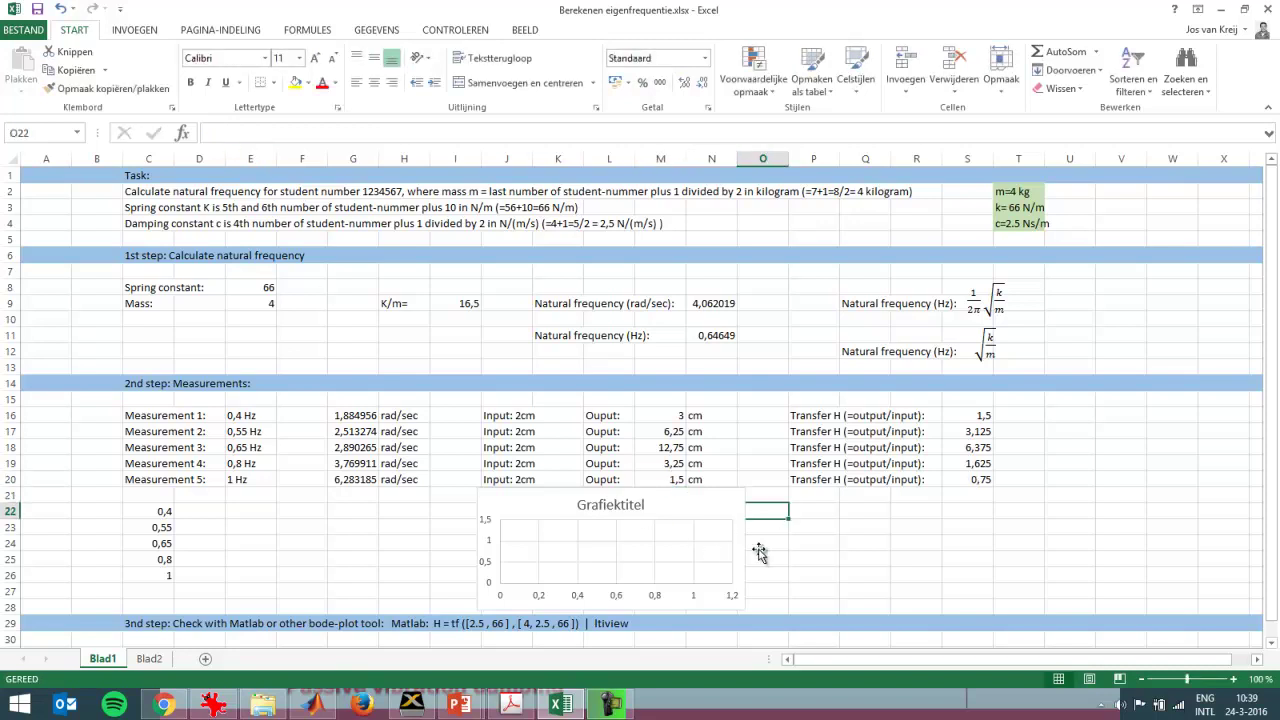
- Copy the transfer results in S16:S20 and paste them as values beside the frequencies in D22:D26
click(975, 415)
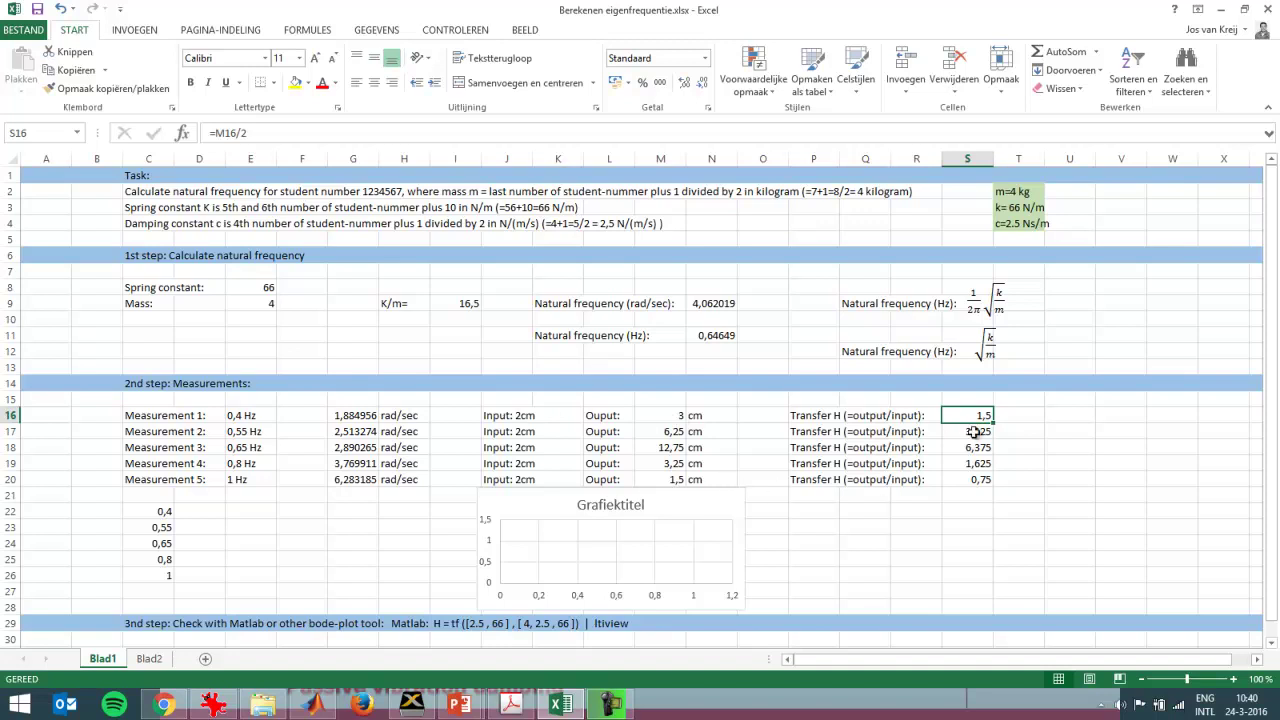
click(968, 431)
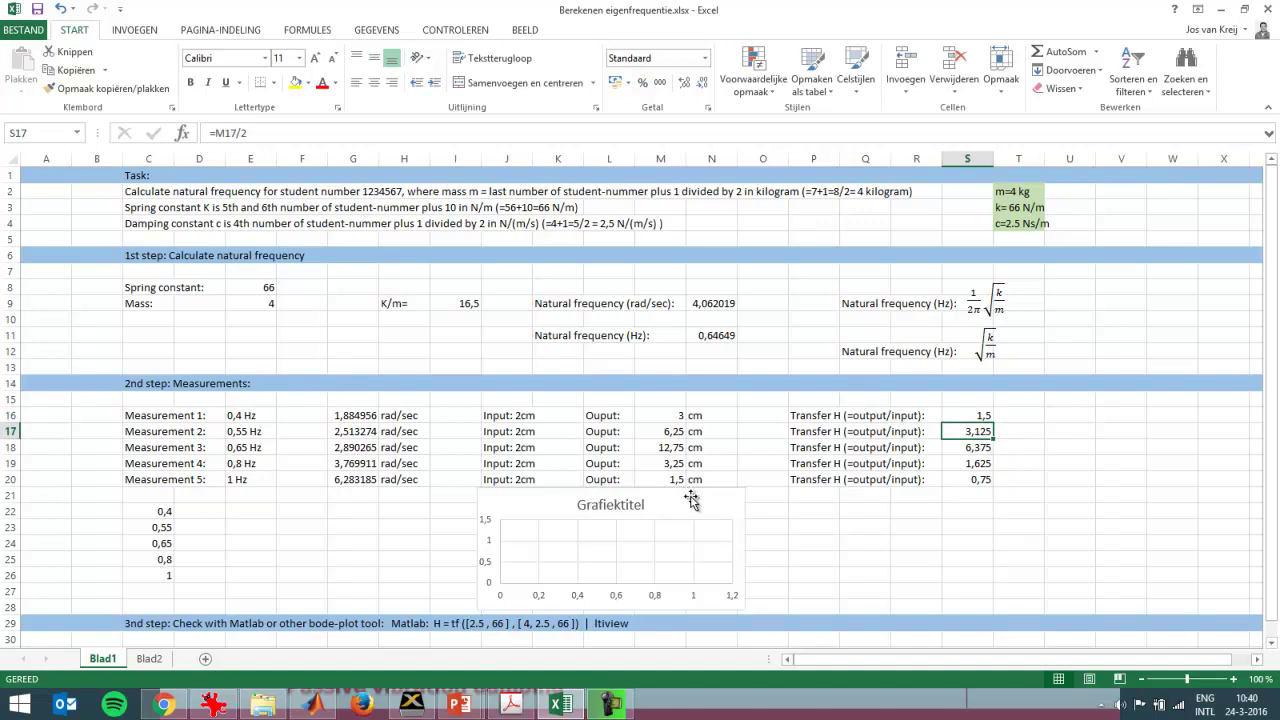
drag(967, 415, 978, 488)
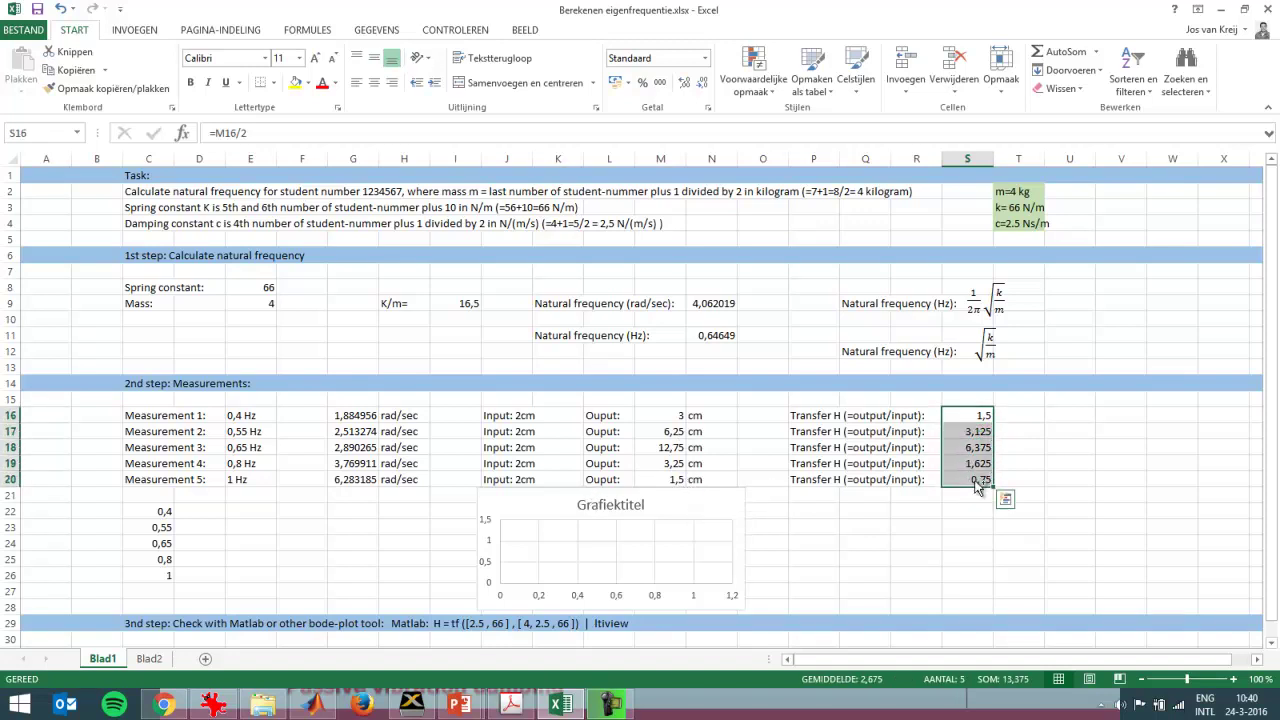
key(ctrl+c)
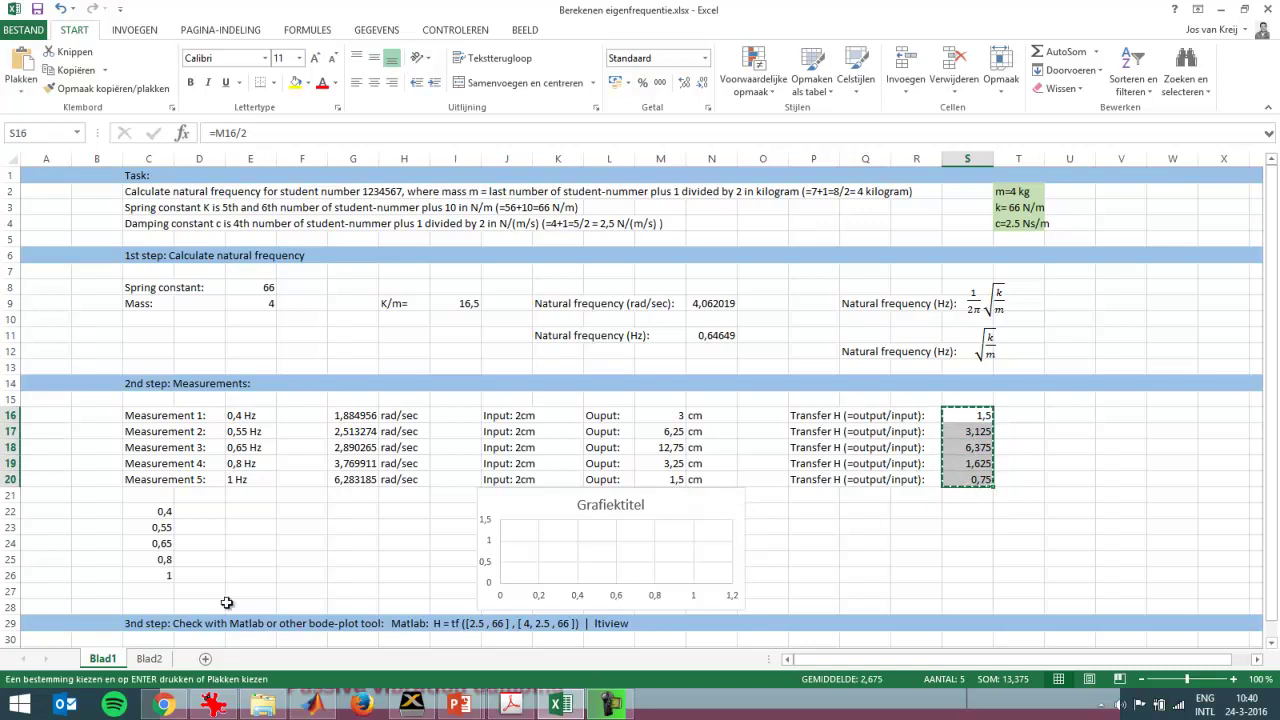
click(209, 517)
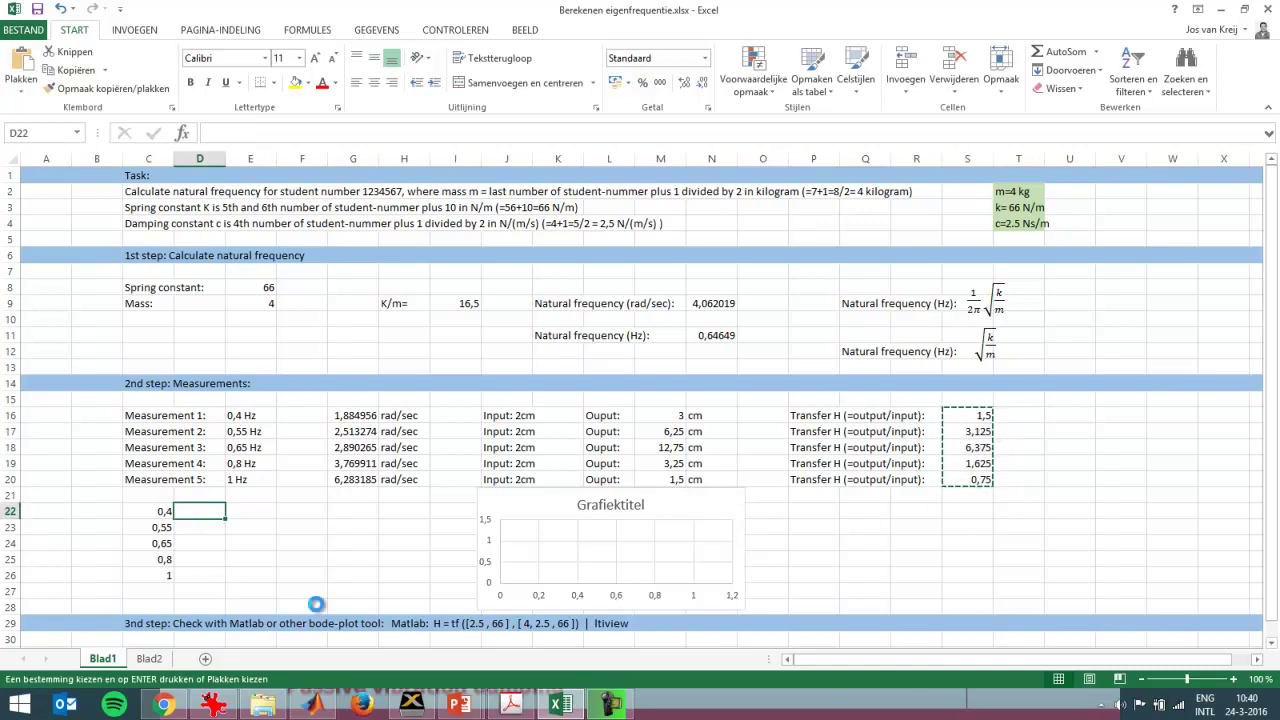
key(ctrl+v)
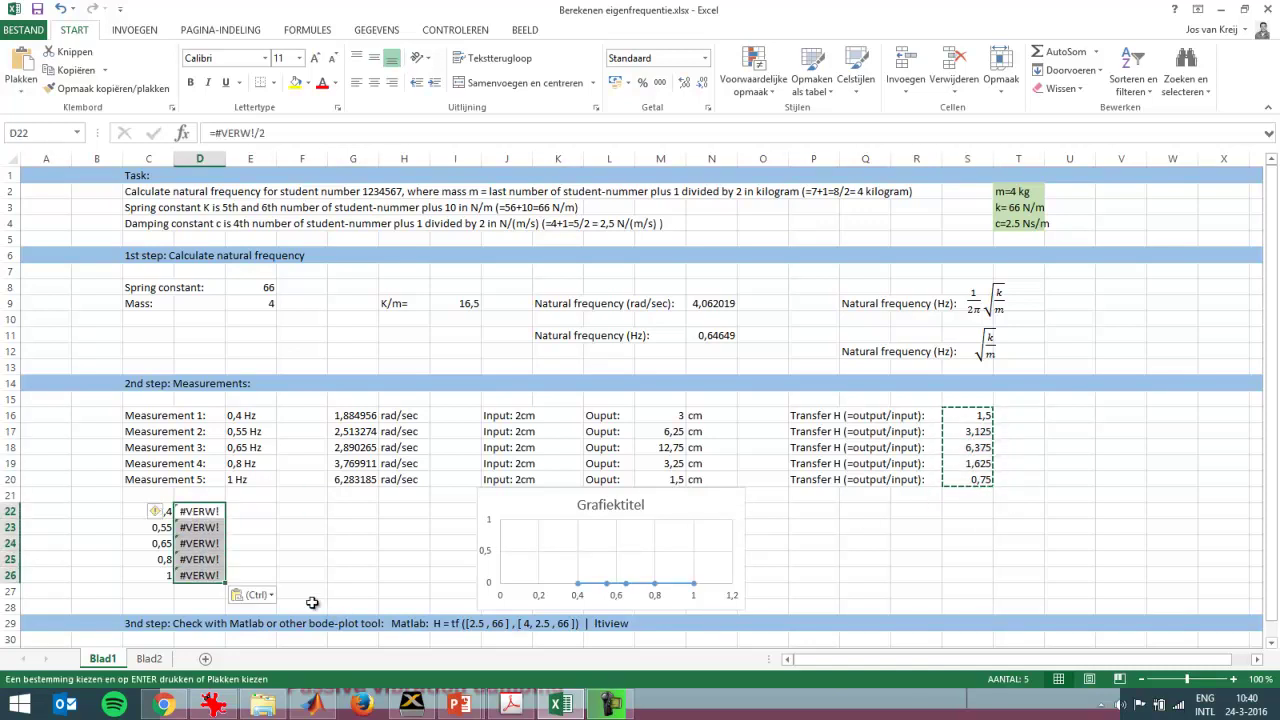
click(250, 595)
click(292, 534)
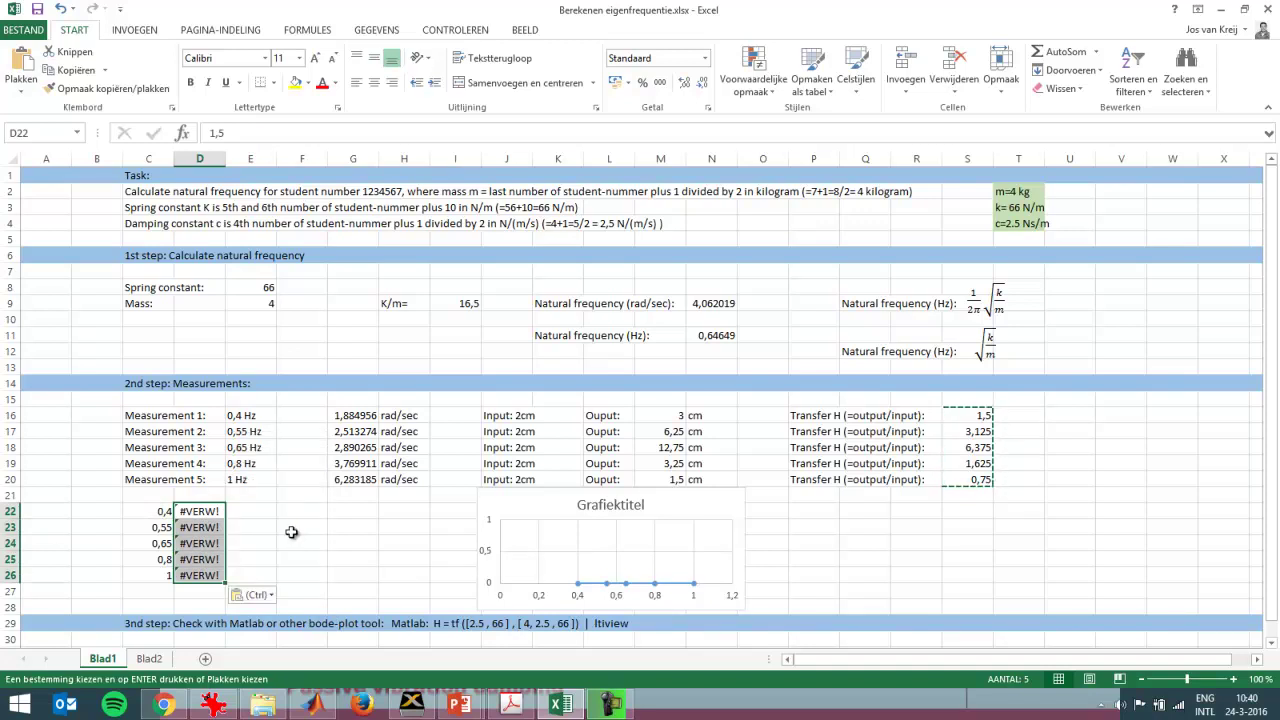
click(347, 595)
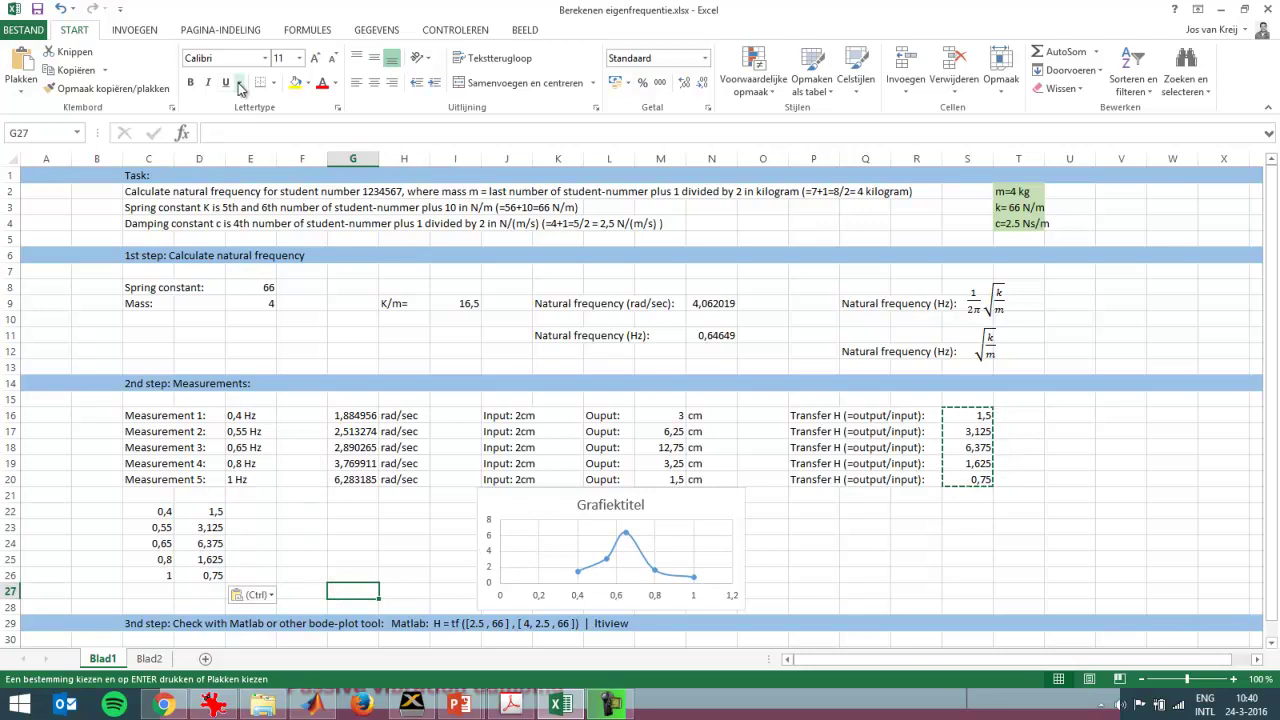
- Examine the scatter chart types available for insertion, without inserting a chart
click(128, 30)
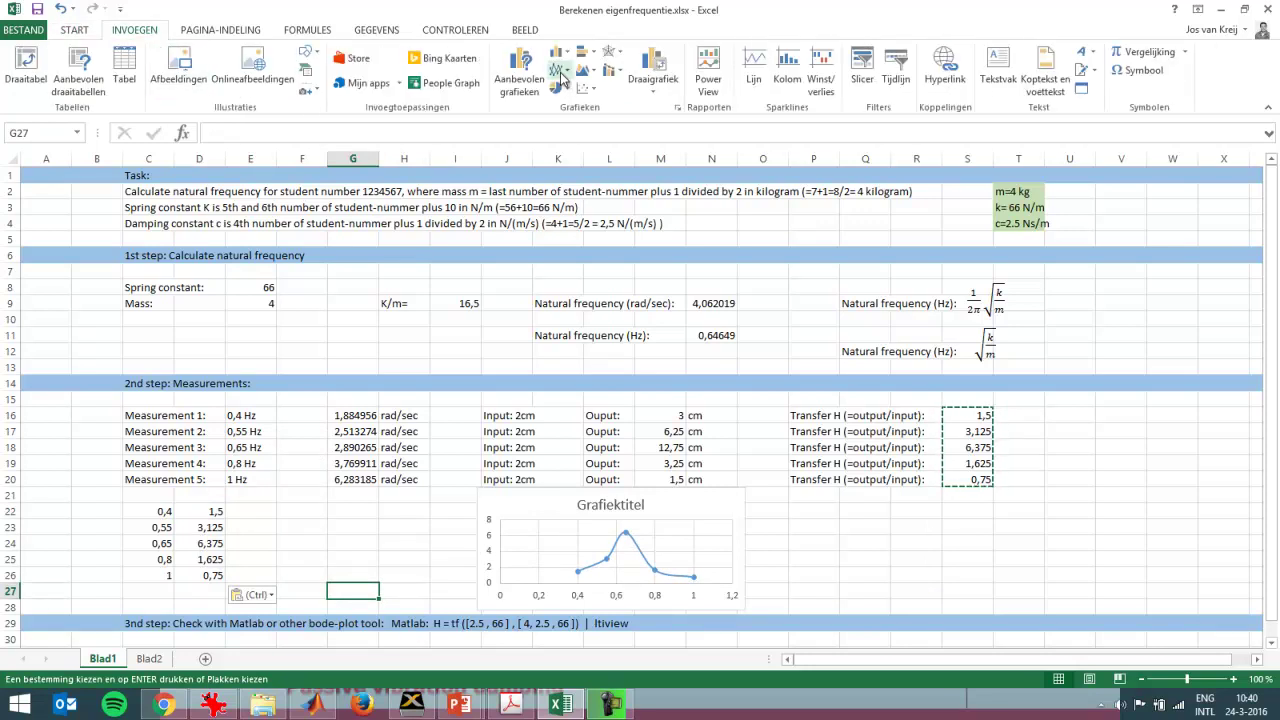
click(591, 90)
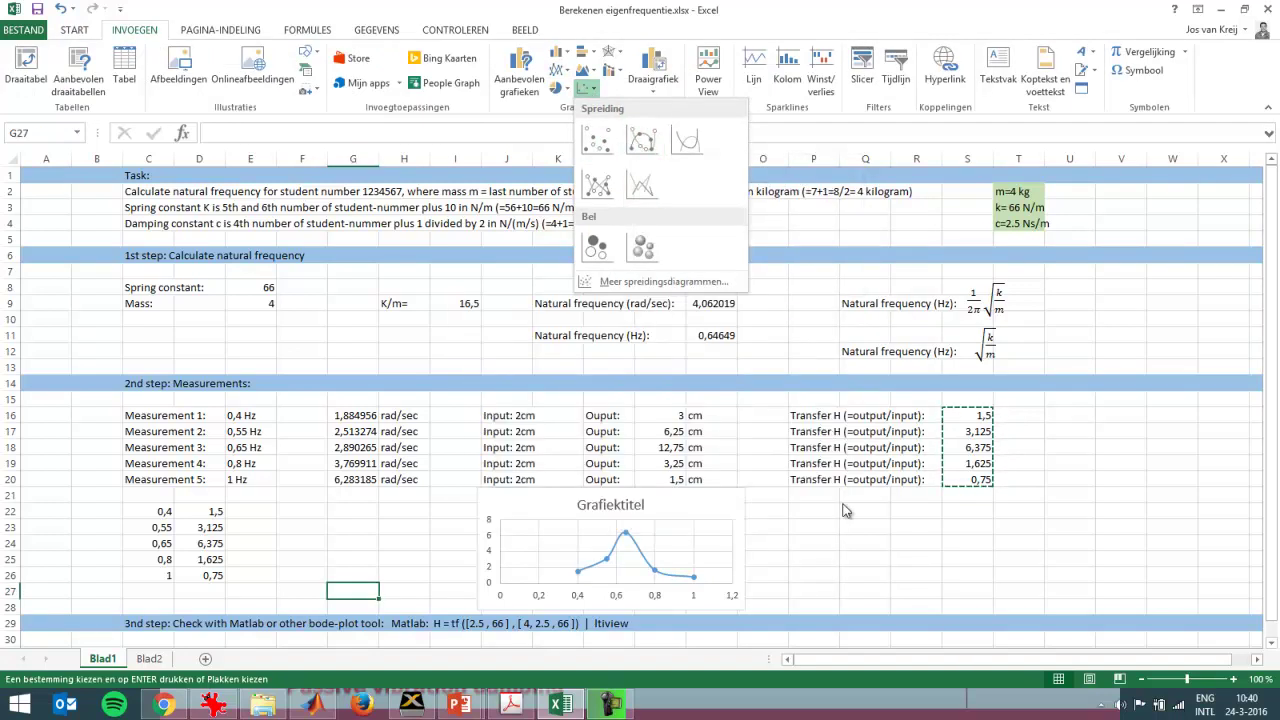
click(829, 549)
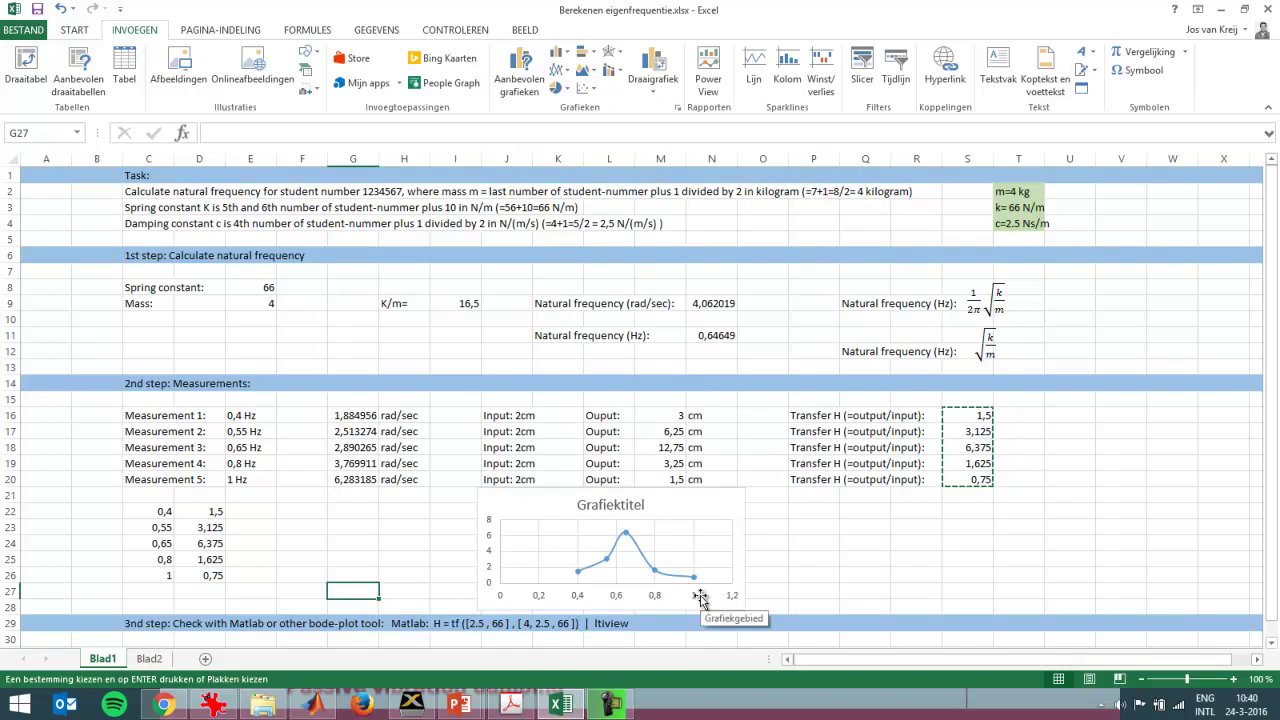
- Copy the transfer function from C29, switch to MATLAB, run H = tf ([2.5 , 66 ] , [ 4, 2.5 , 66 ]) and start ltiview, dismissing its introduction
click(140, 623)
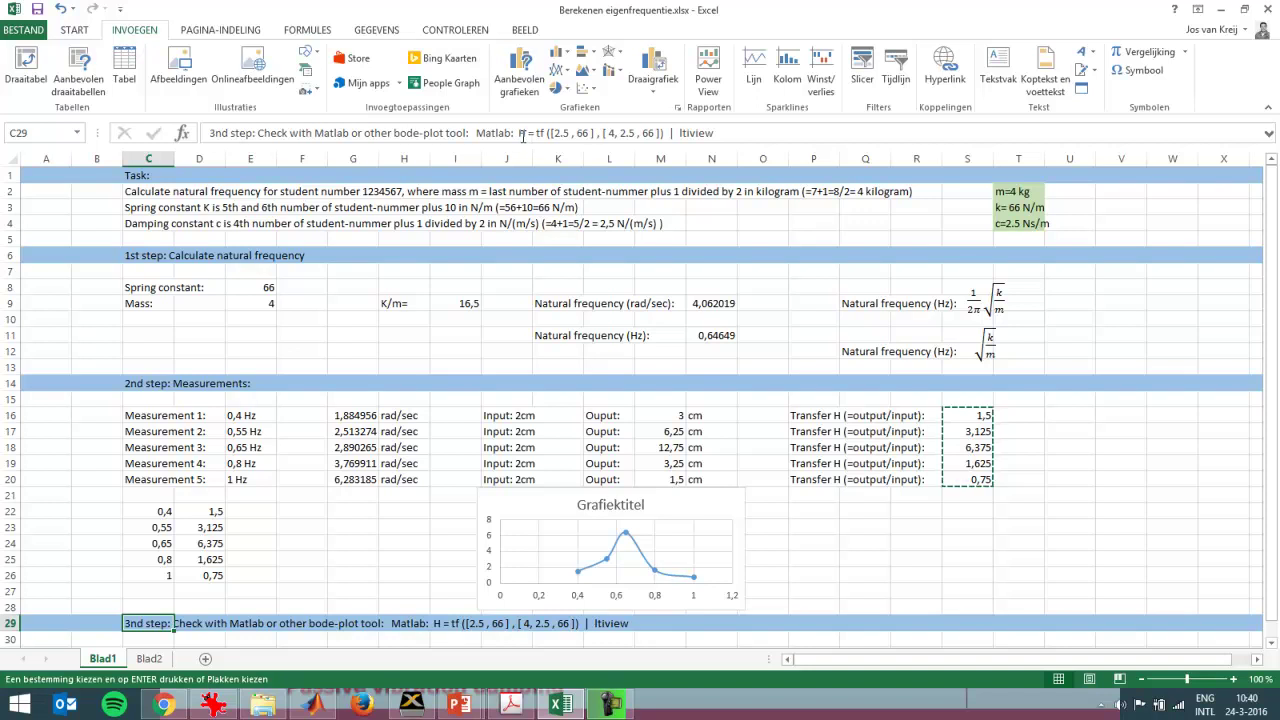
drag(519, 133, 655, 135)
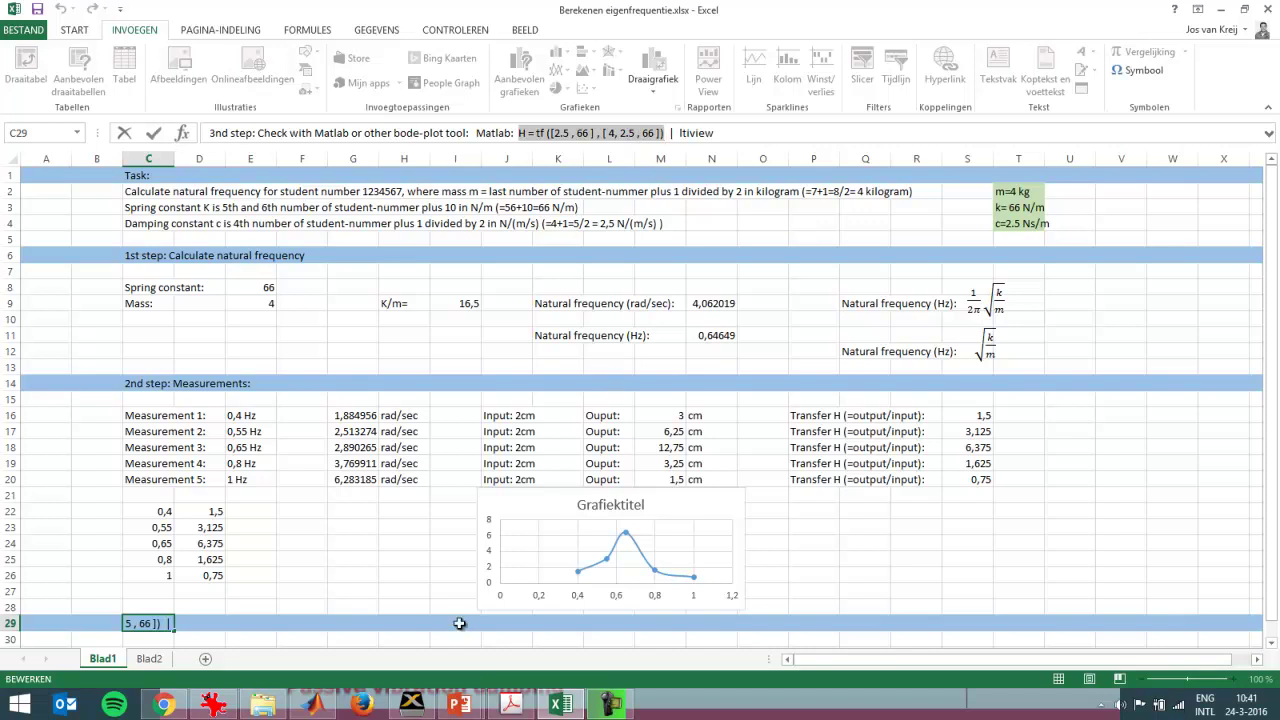
click(313, 704)
key(ctrl+v)
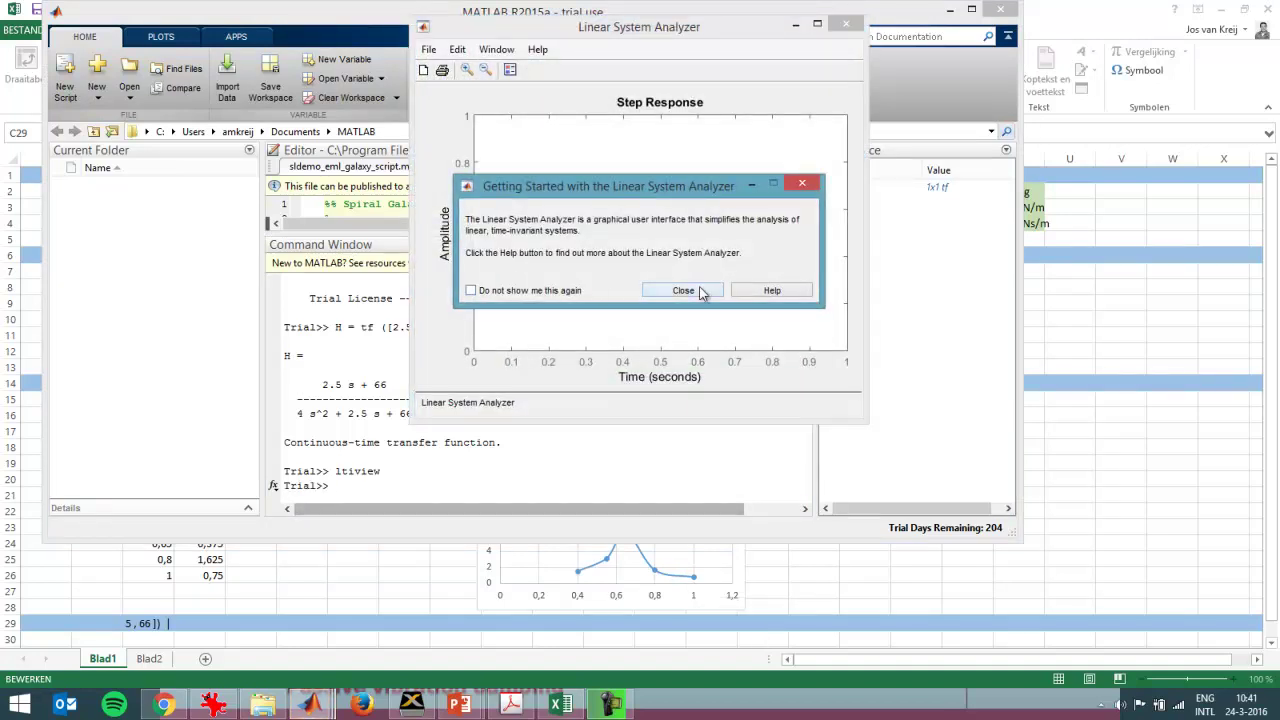
click(700, 289)
- Import the system H from the MATLAB workspace into the Linear System Analyzer
click(428, 49)
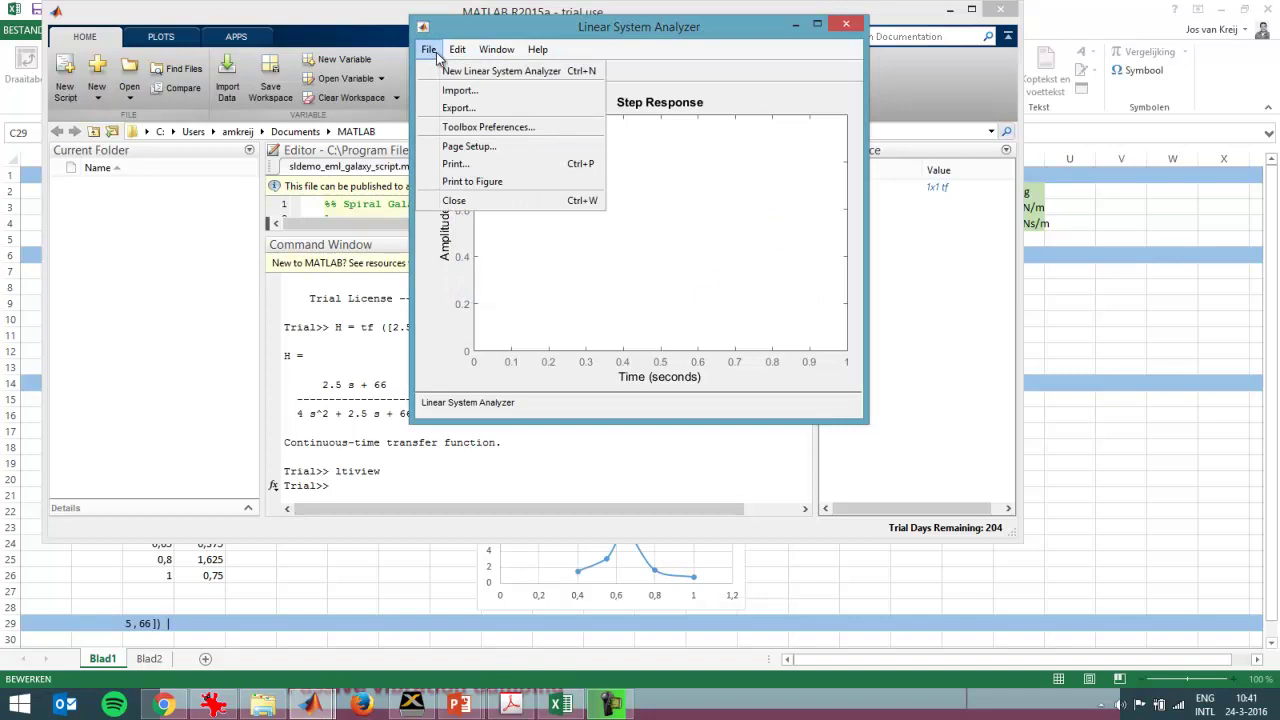
click(457, 91)
click(621, 172)
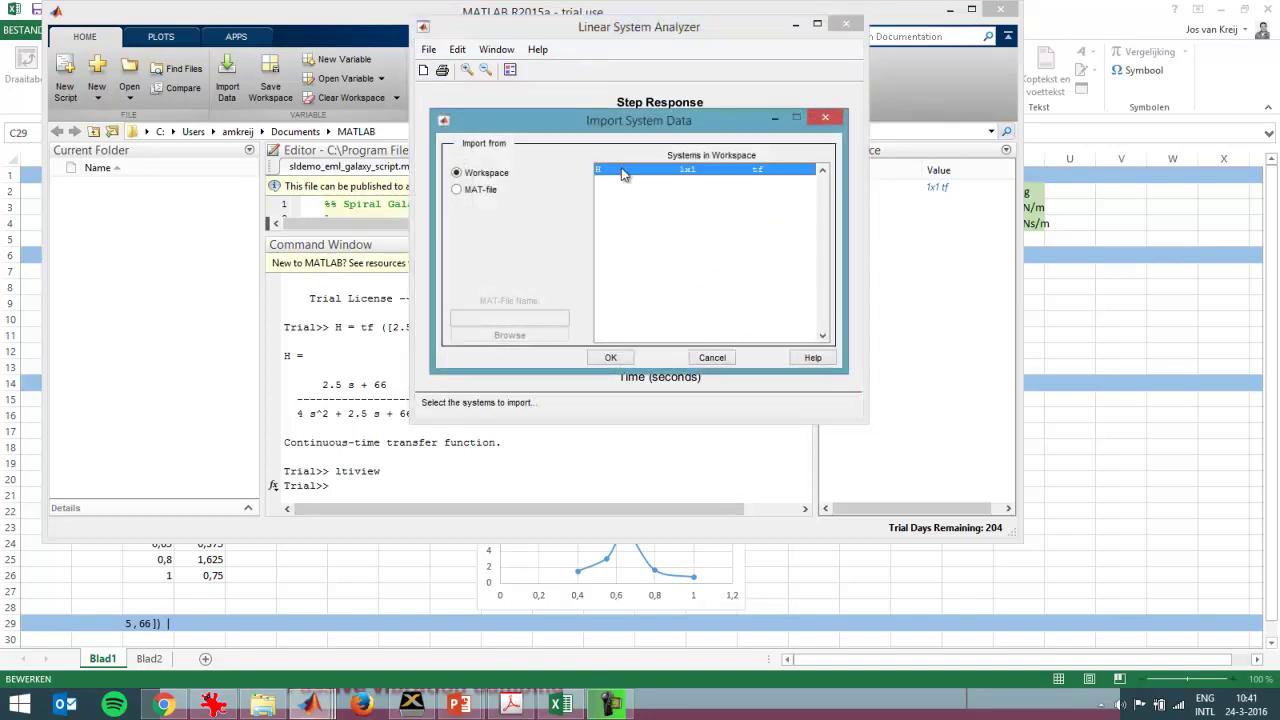
click(611, 358)
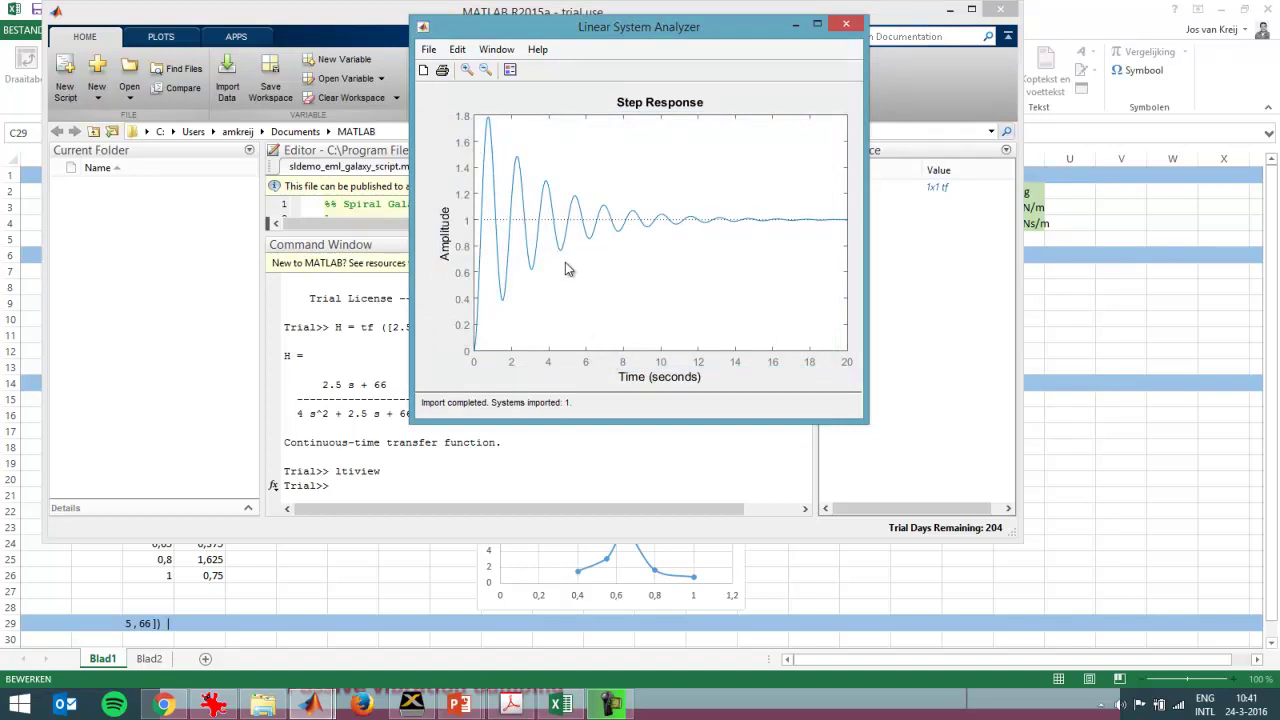
- Change the plot type of the imported system's response to a Bode diagram
right_click(570, 163)
mouse_move(620, 168)
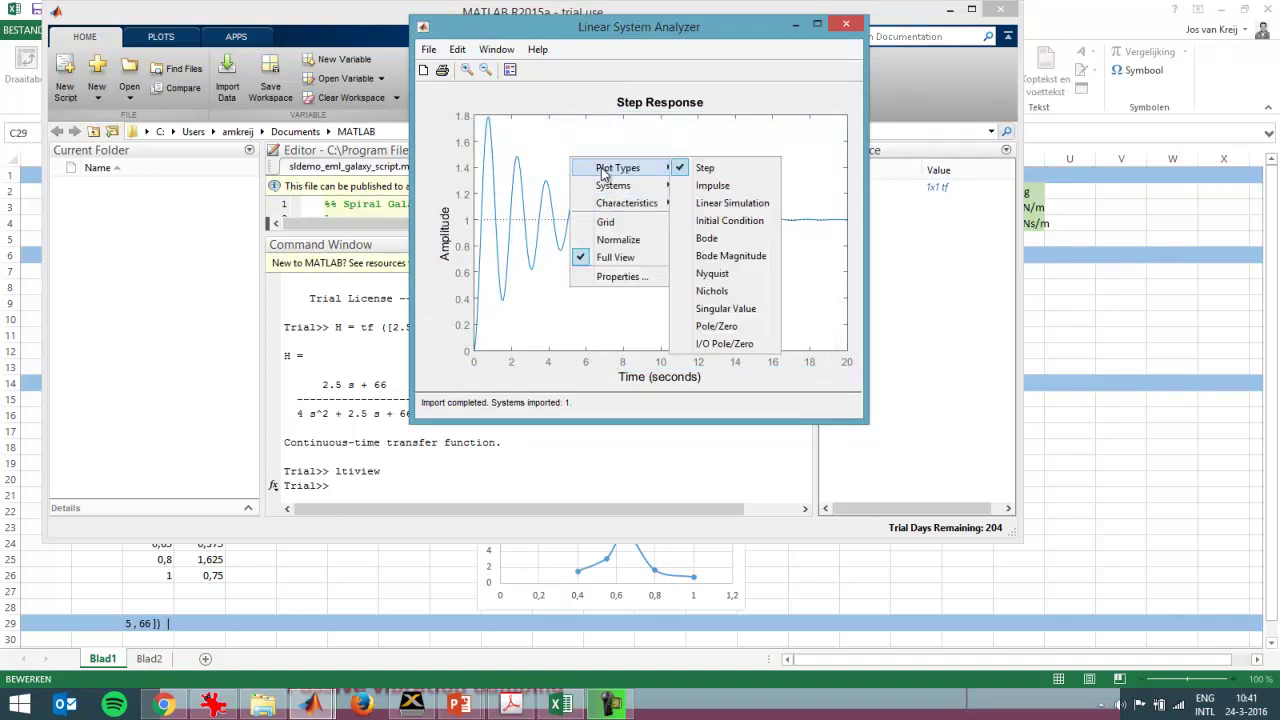
click(726, 240)
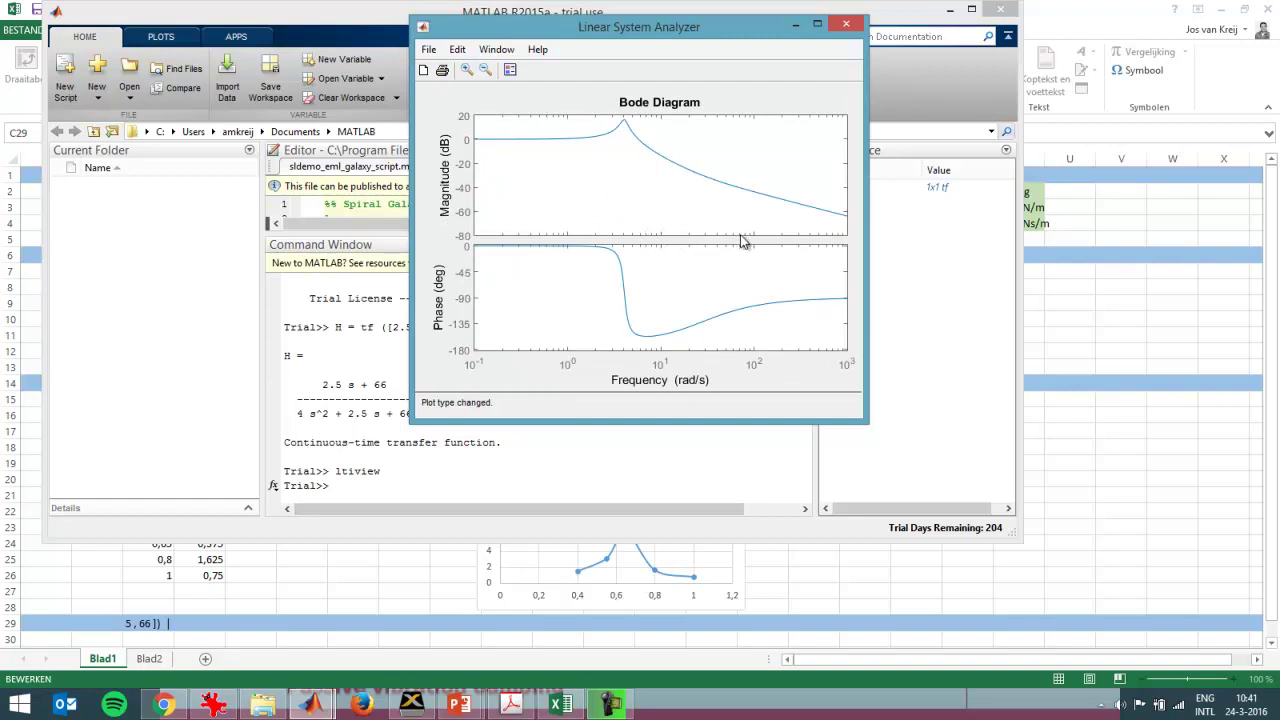
- Set the Bode diagram's frequency unit to Hz on a linear scale and its magnitude unit to absolute
right_click(614, 204)
mouse_move(648, 212)
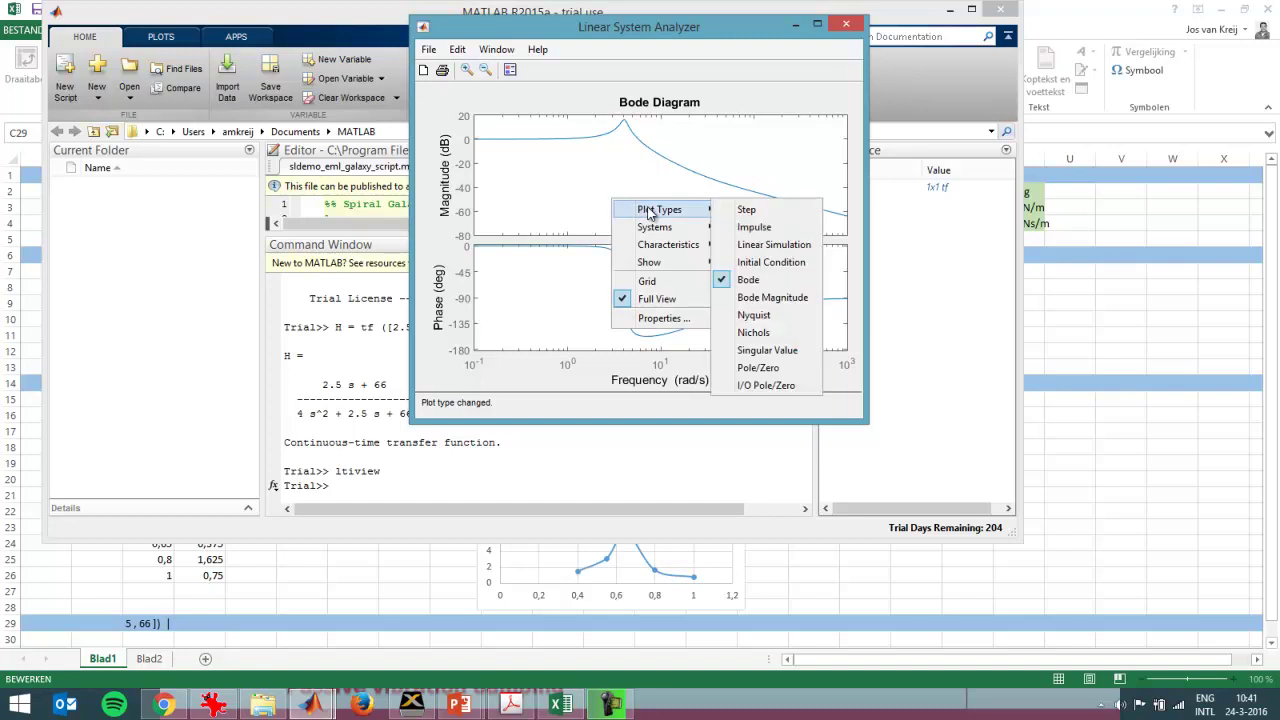
click(603, 190)
double_click(603, 190)
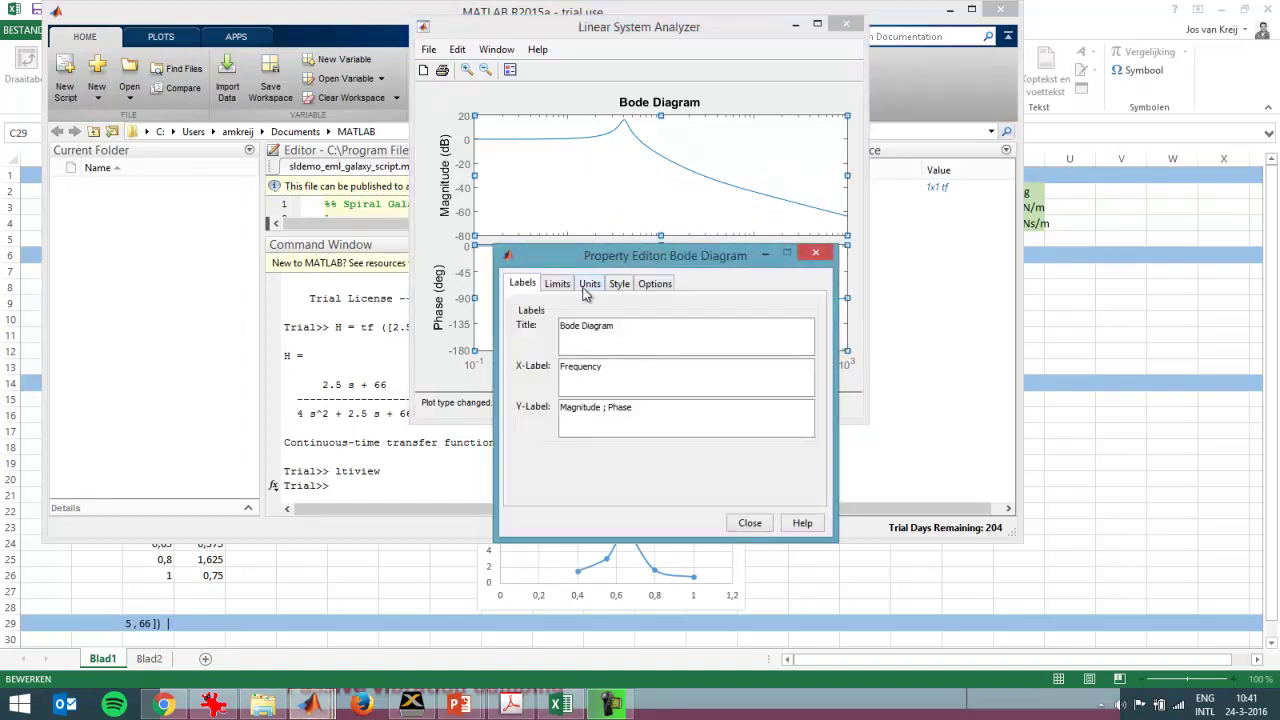
click(589, 284)
click(645, 333)
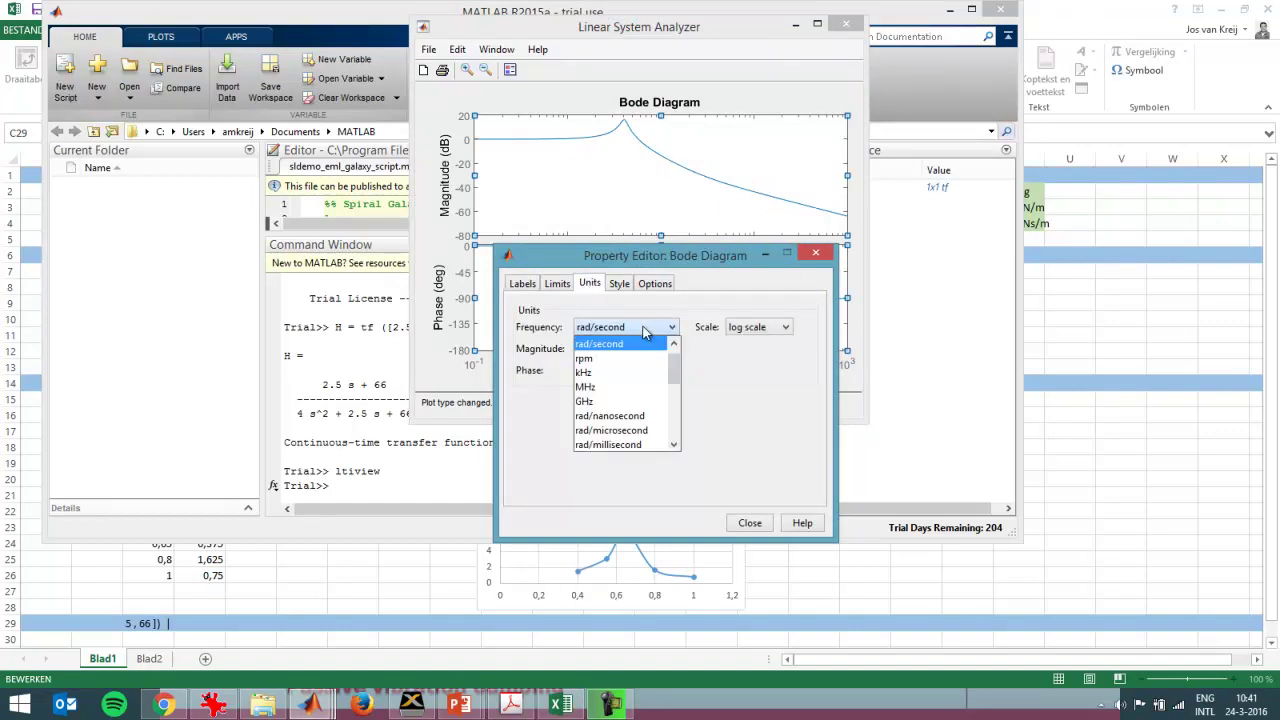
scroll(649, 345, up, 1)
click(645, 345)
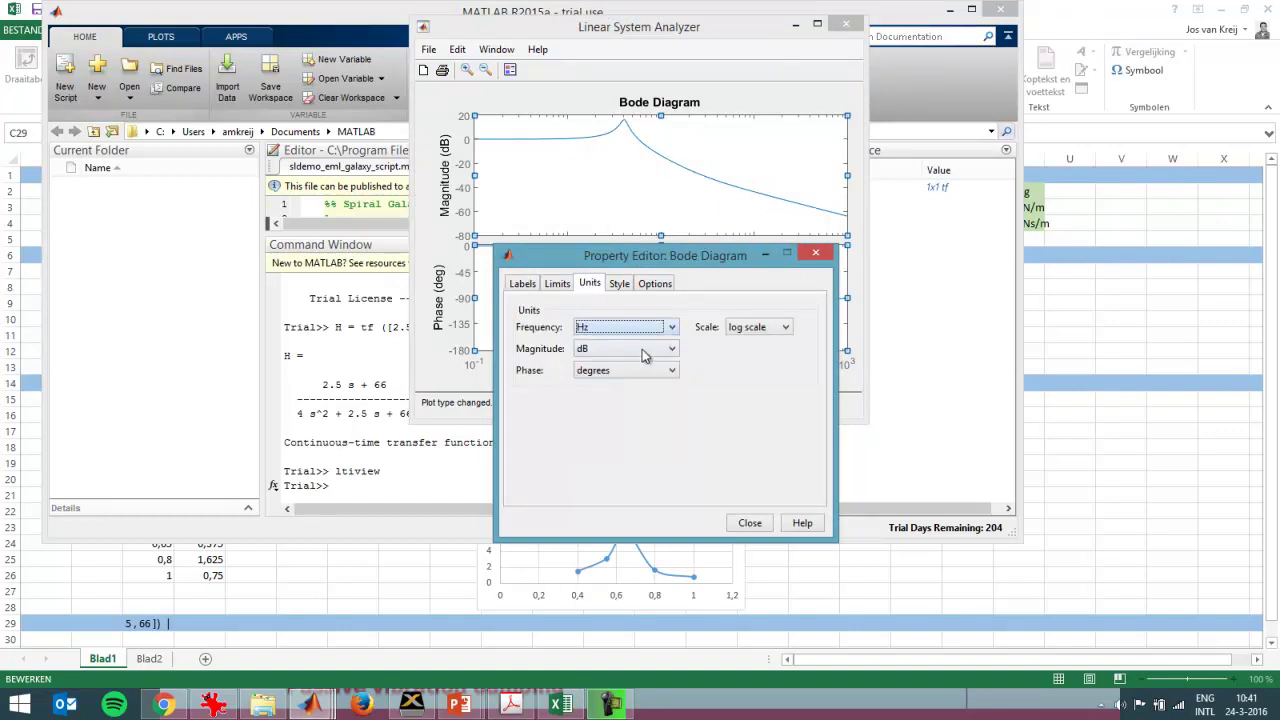
click(757, 327)
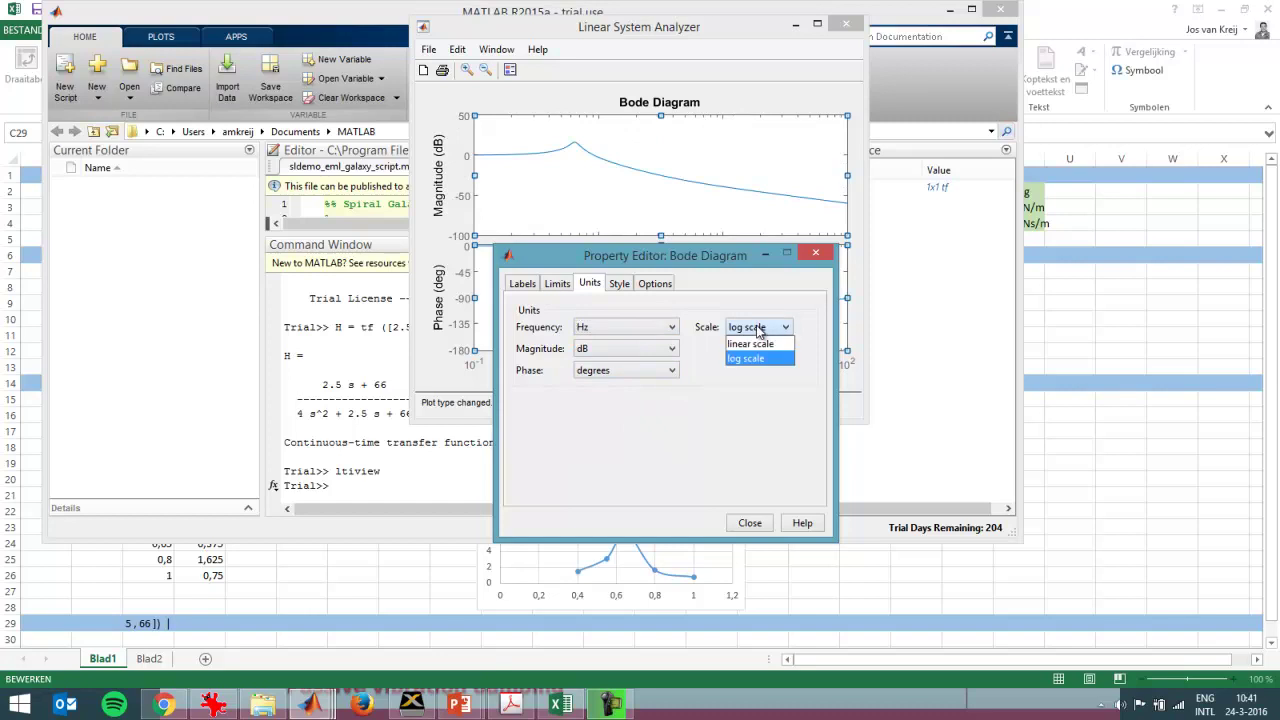
click(759, 344)
click(661, 349)
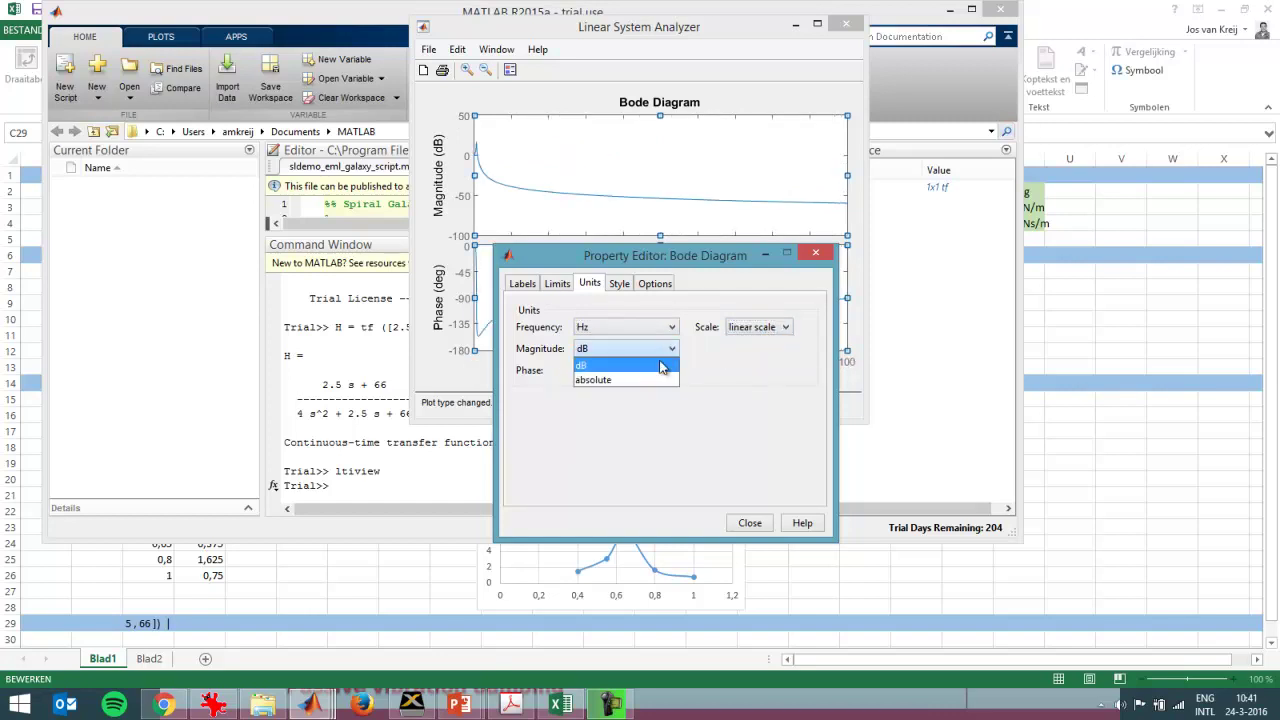
click(660, 380)
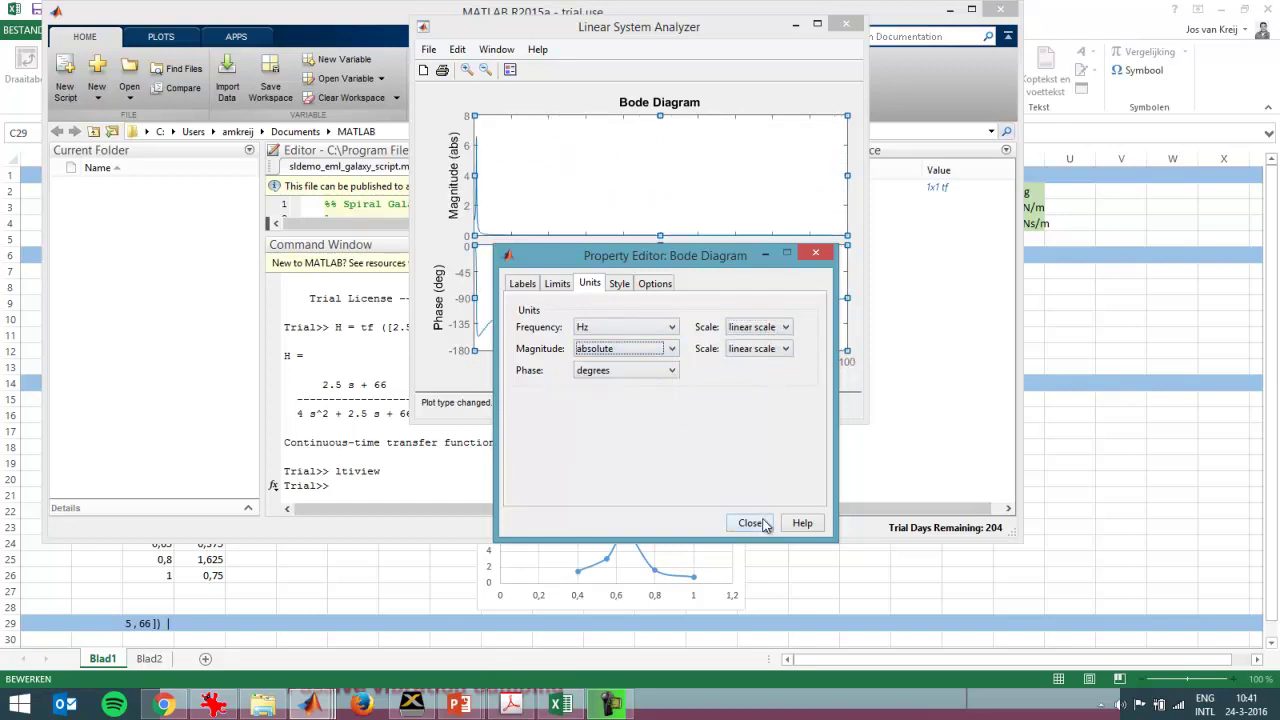
- Limit the Bode diagram's frequency axis to 0.1 to 1.5 and close the property editor
click(557, 285)
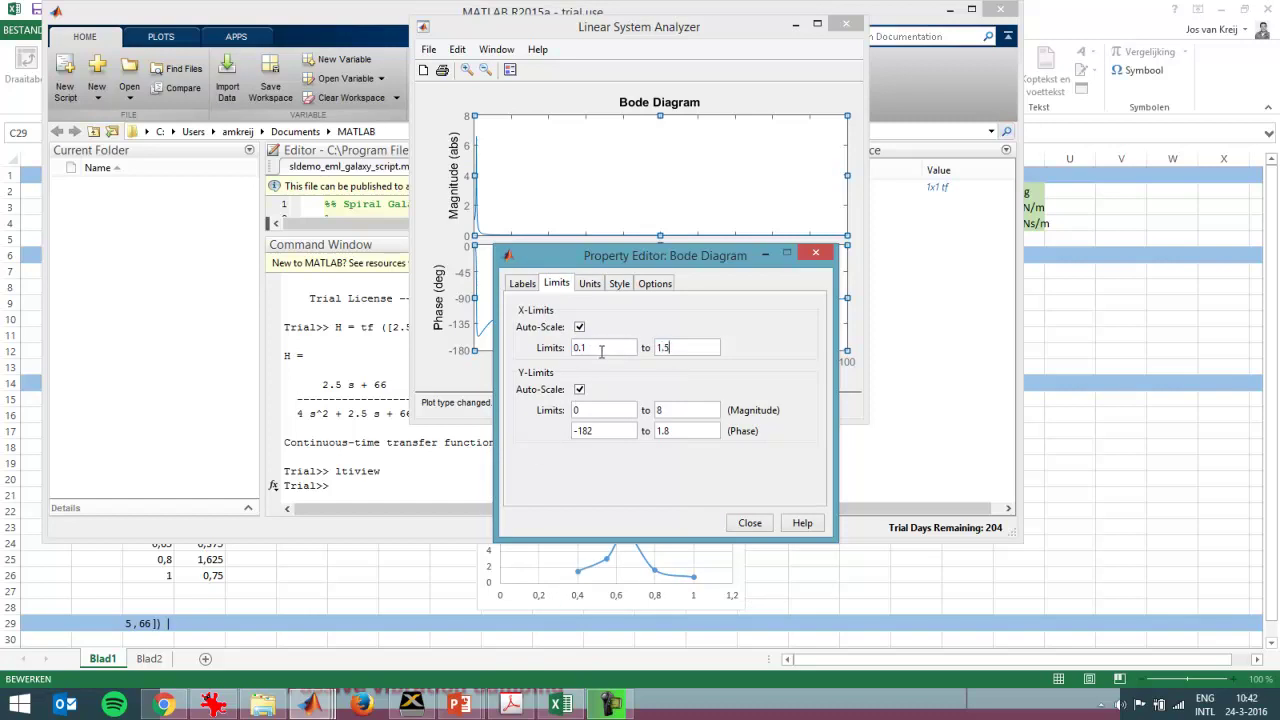
key(Return)
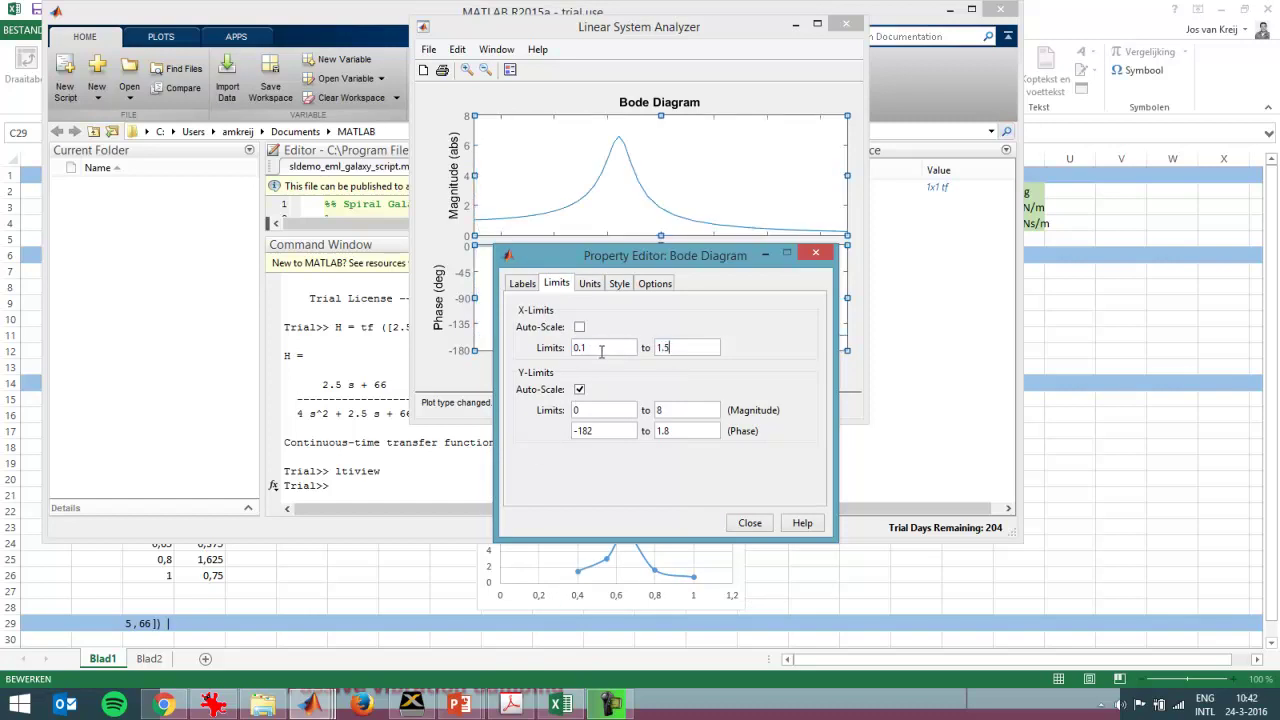
click(749, 523)
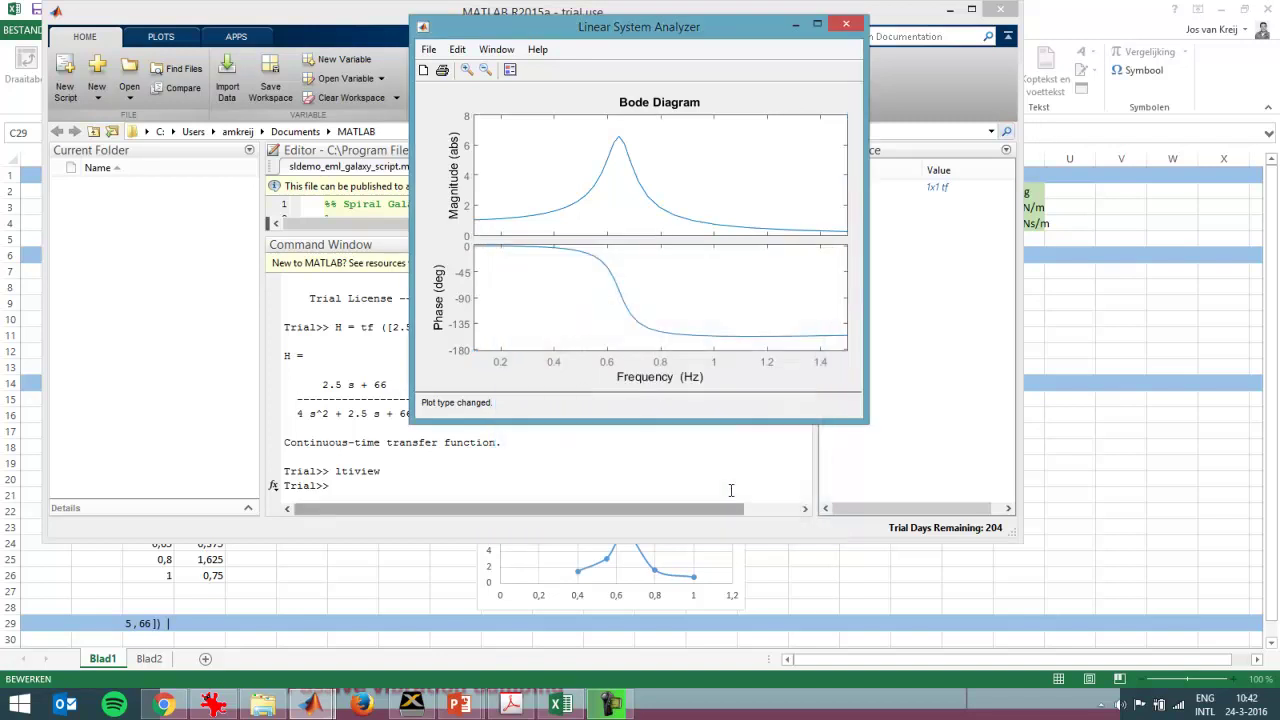
- Minimize the main MATLAB window, enlarge the transfer chart in the Excel worksheet and show the Bode diagram beside it for comparison
click(952, 10)
drag(745, 34, 1078, 190)
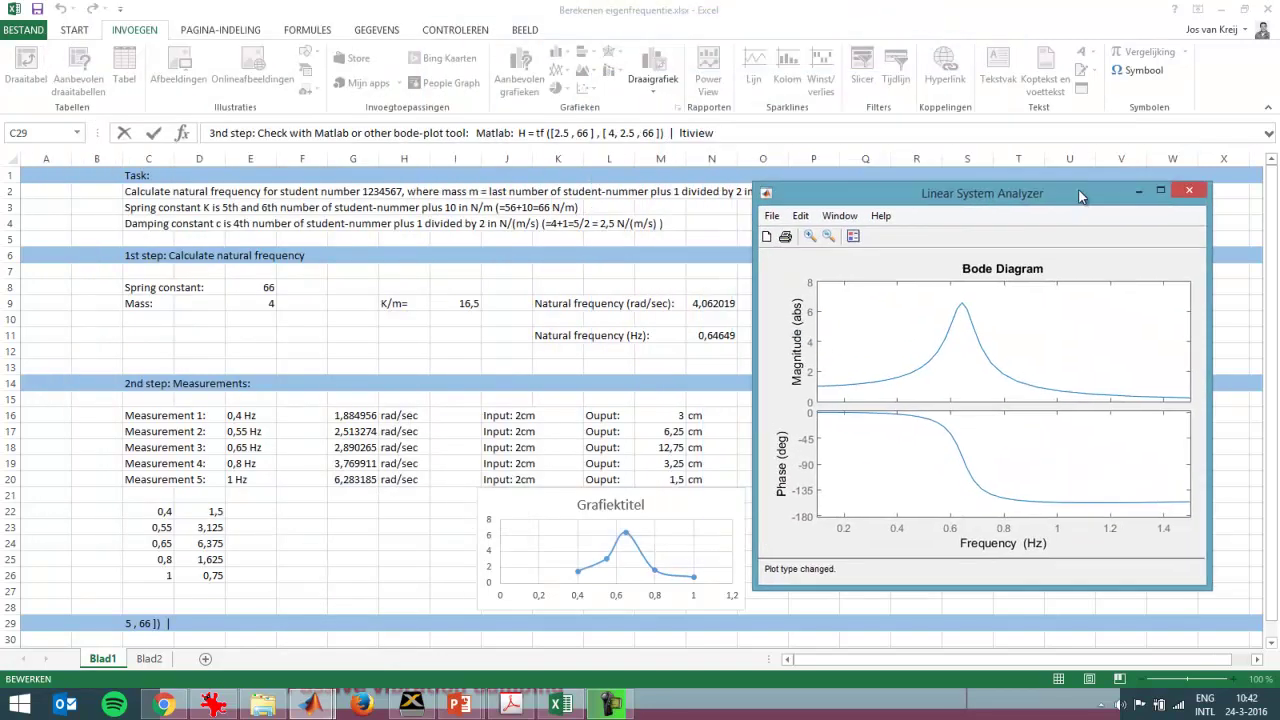
click(480, 500)
click(480, 500)
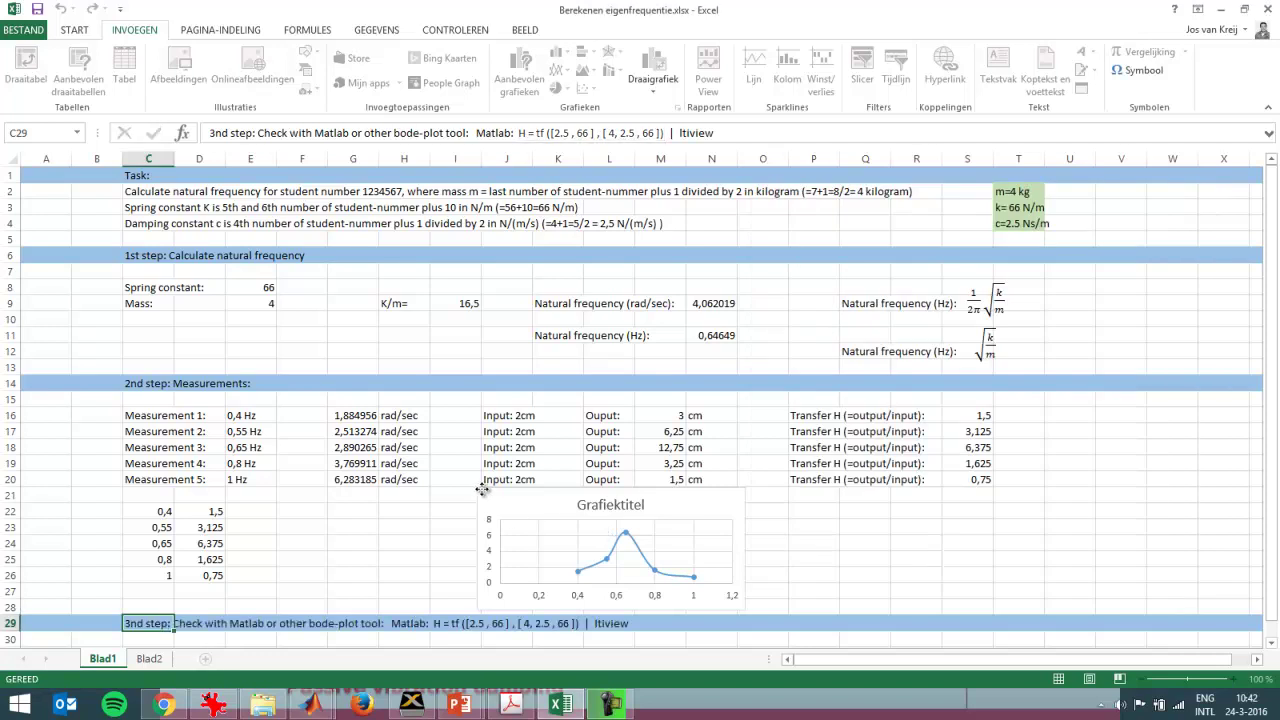
drag(478, 490, 370, 358)
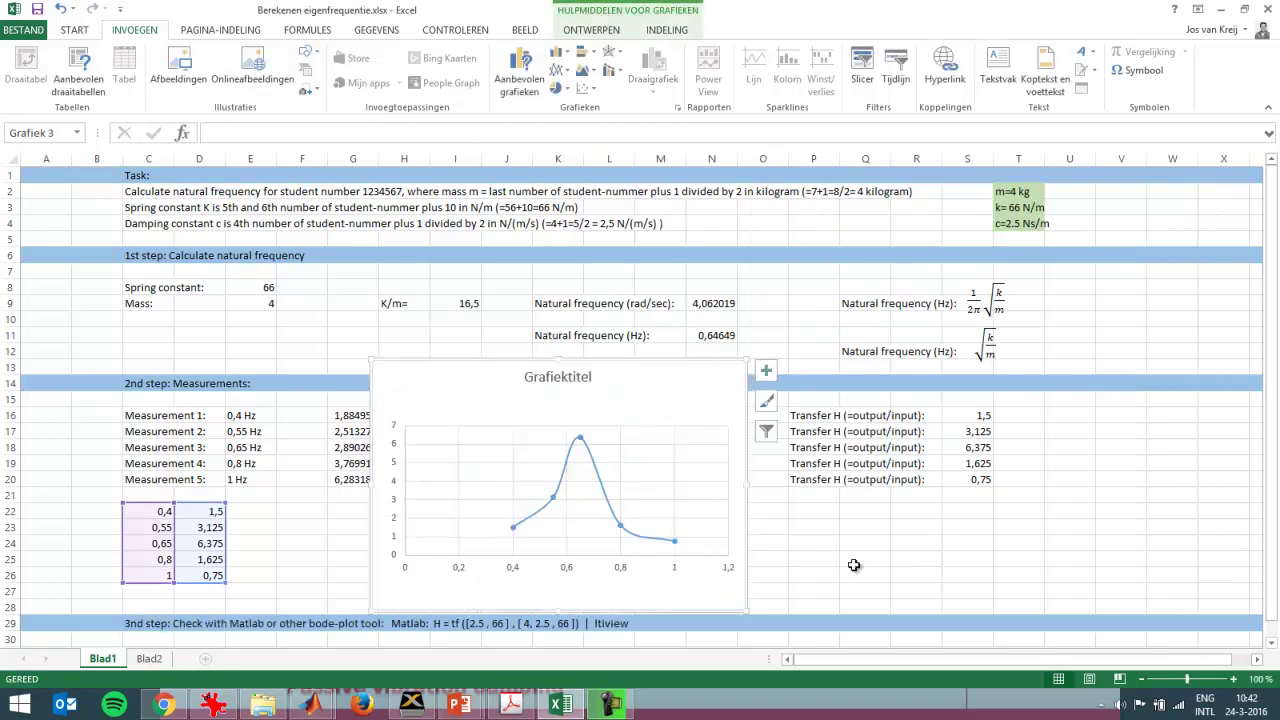
key(alt+Tab)
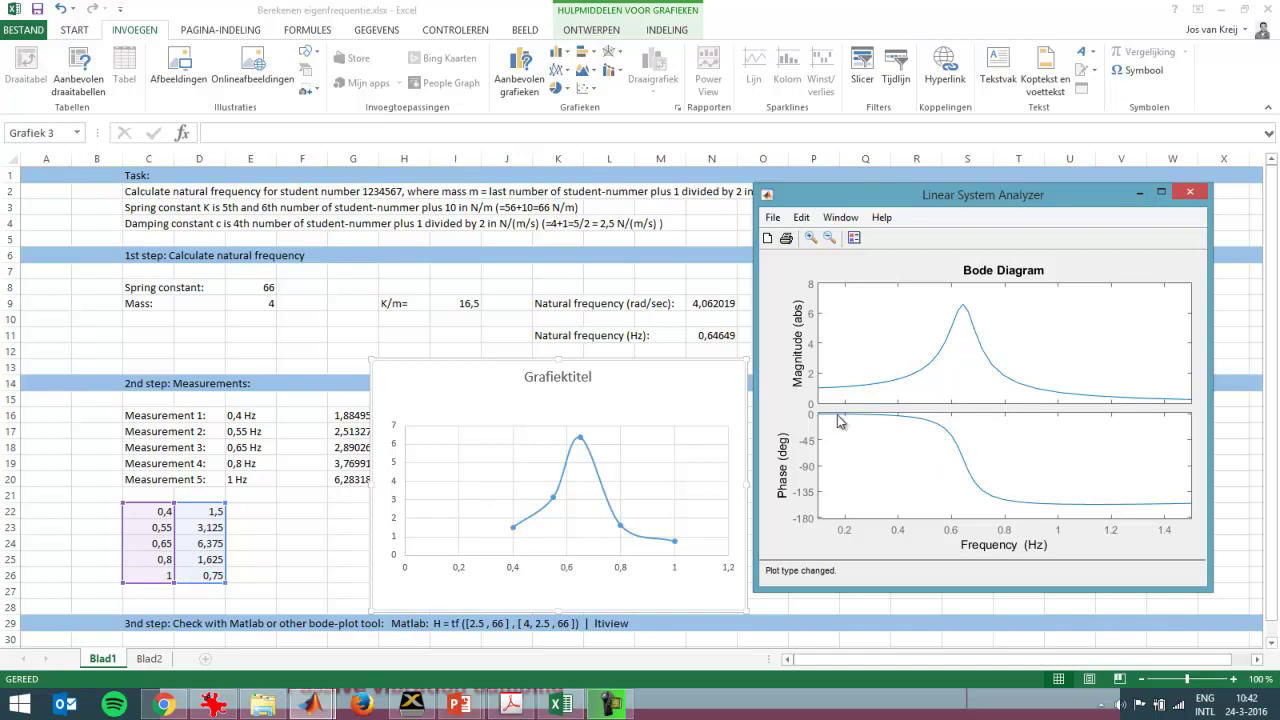
- Switch to the Resonance simulation, set the driver frequency to 0.28 Hz and compare the block's motion with the Bode diagram
click(163, 704)
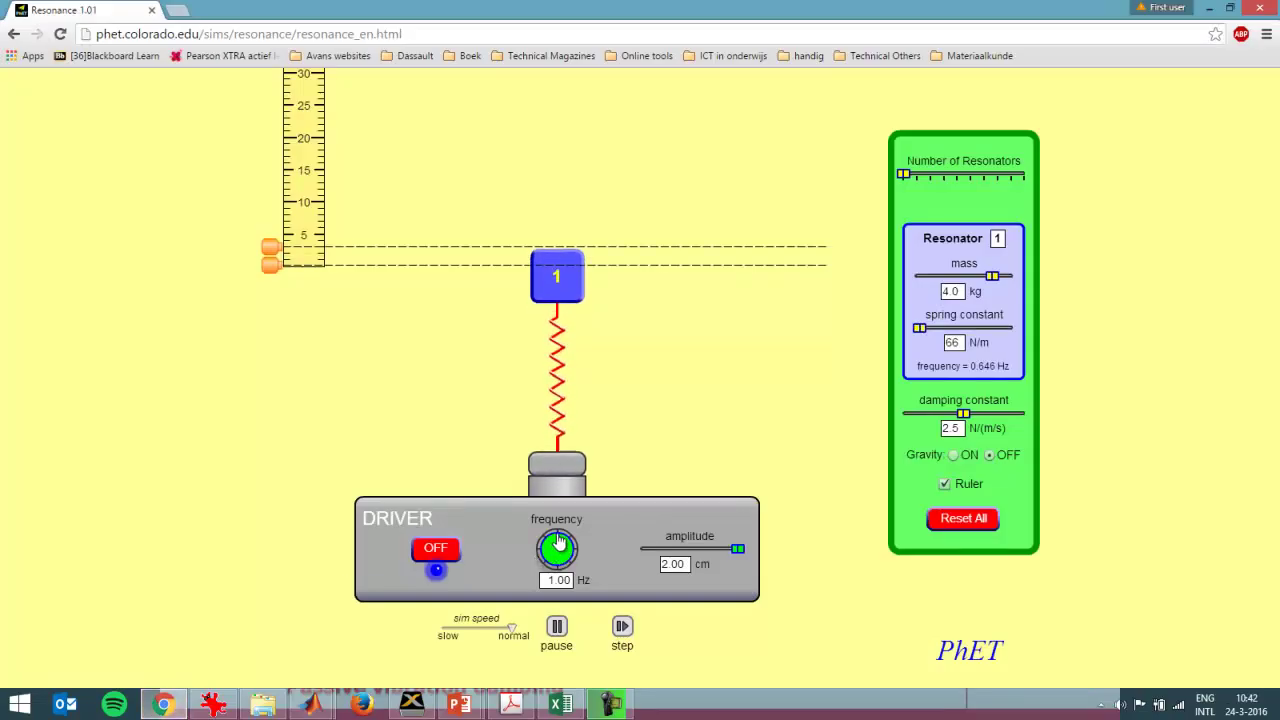
drag(558, 541, 582, 557)
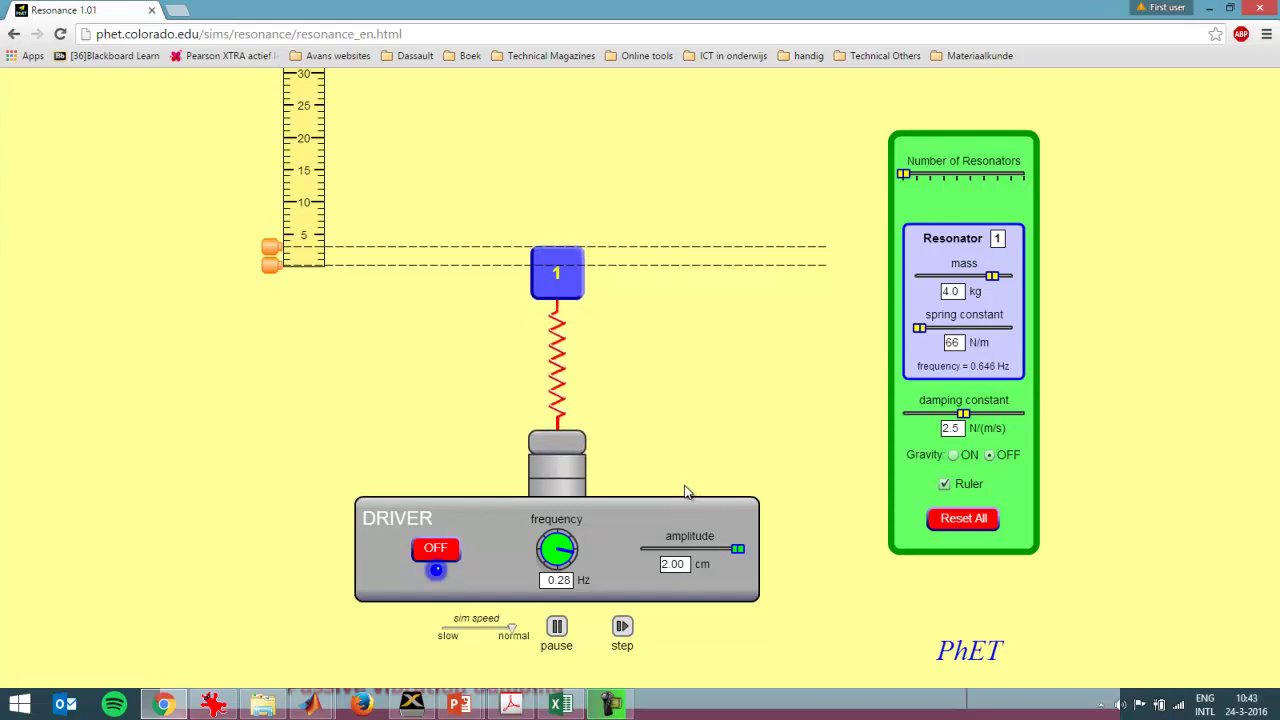
key(alt+Tab)
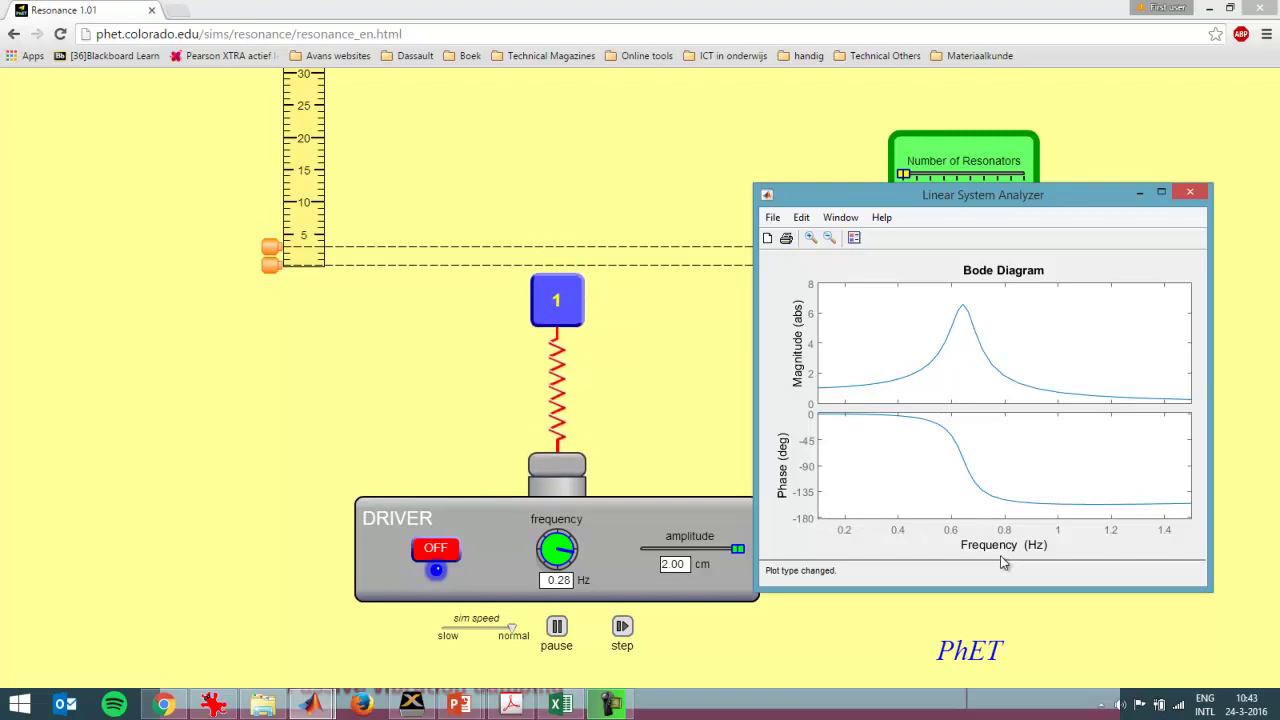
- Set the driver frequency to 1.70 Hz, hide the ruler and compare the phase behaviour with the Bode diagram
drag(565, 557, 537, 563)
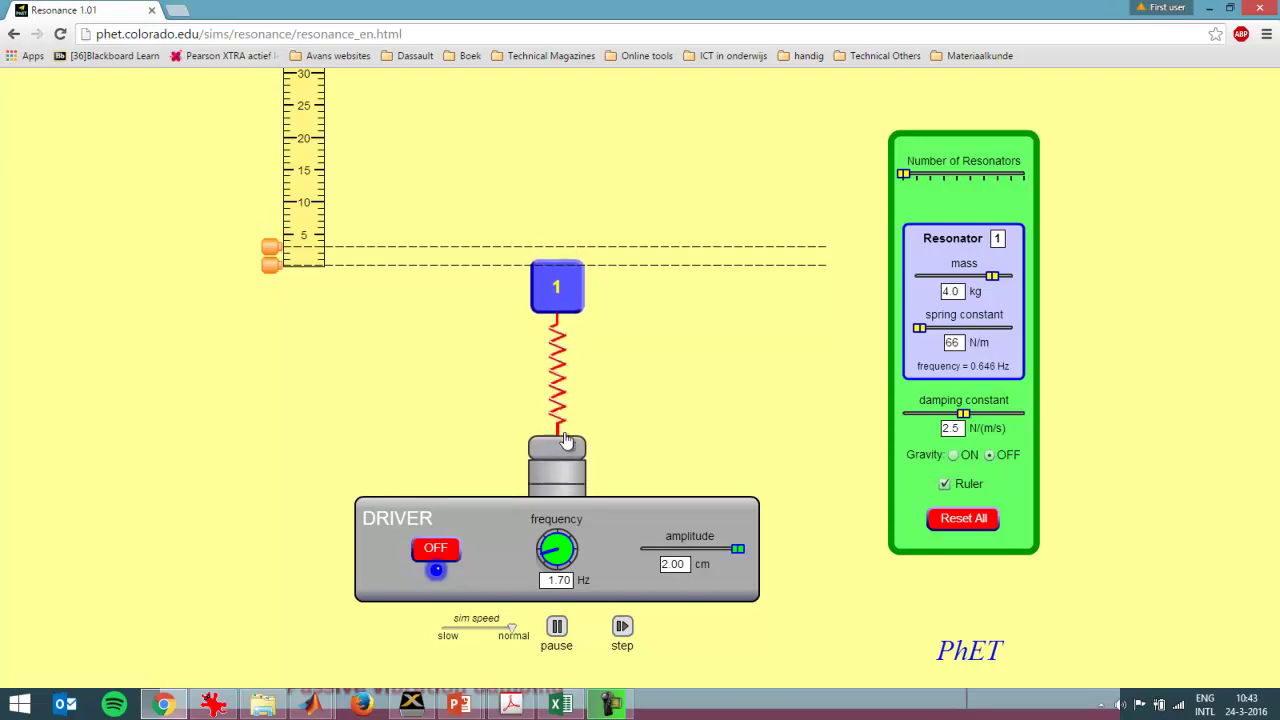
click(944, 484)
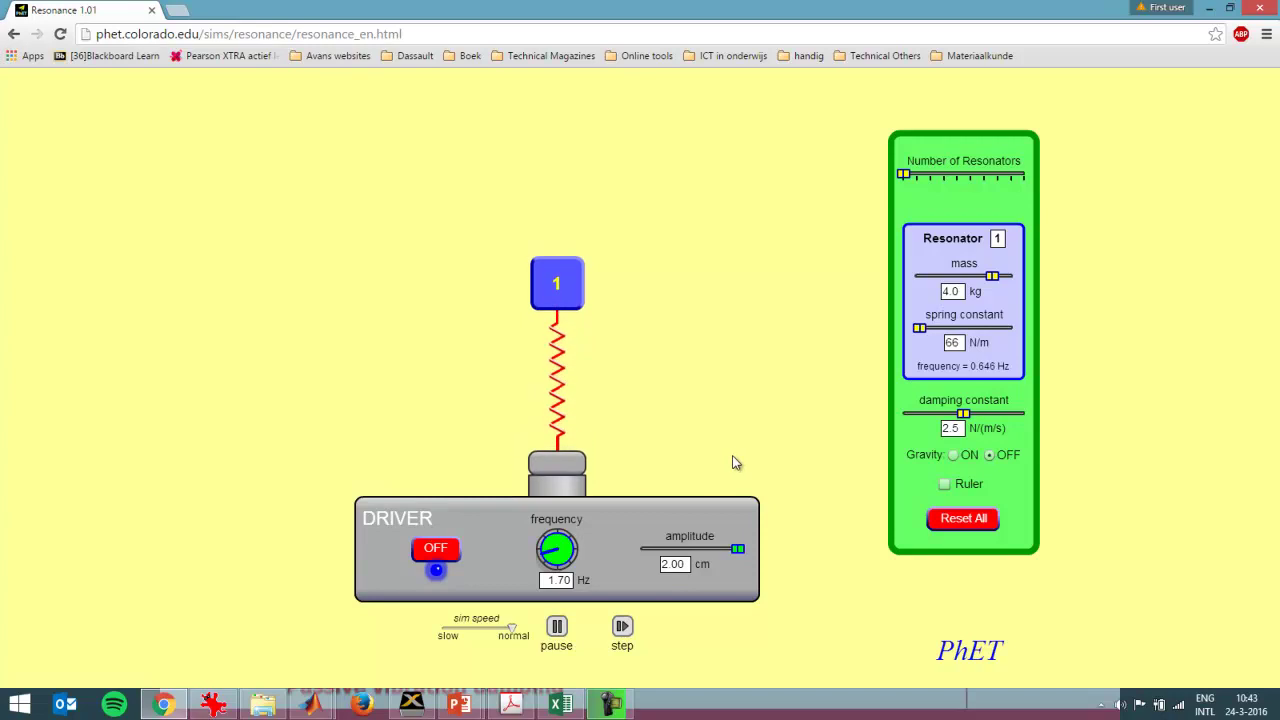
key(alt+Tab)
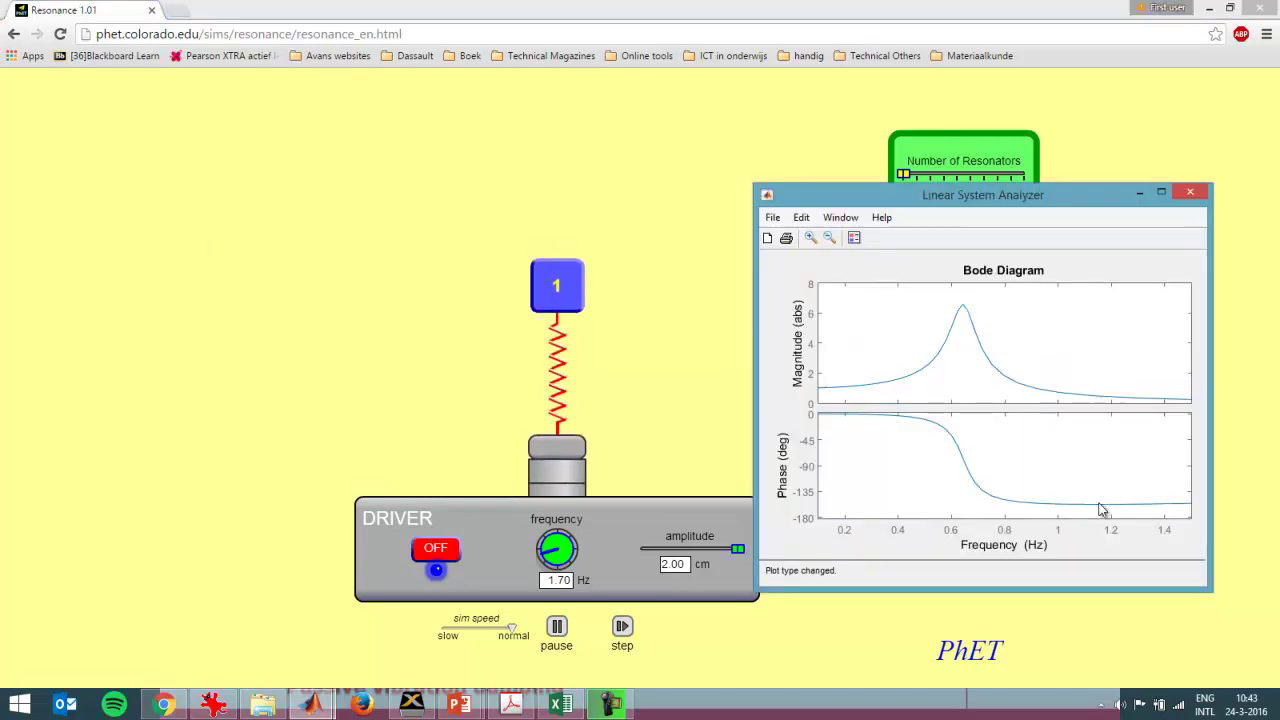
- Switch to the Excel workbook and shrink the transfer chart to fit below the measurement rows
click(575, 708)
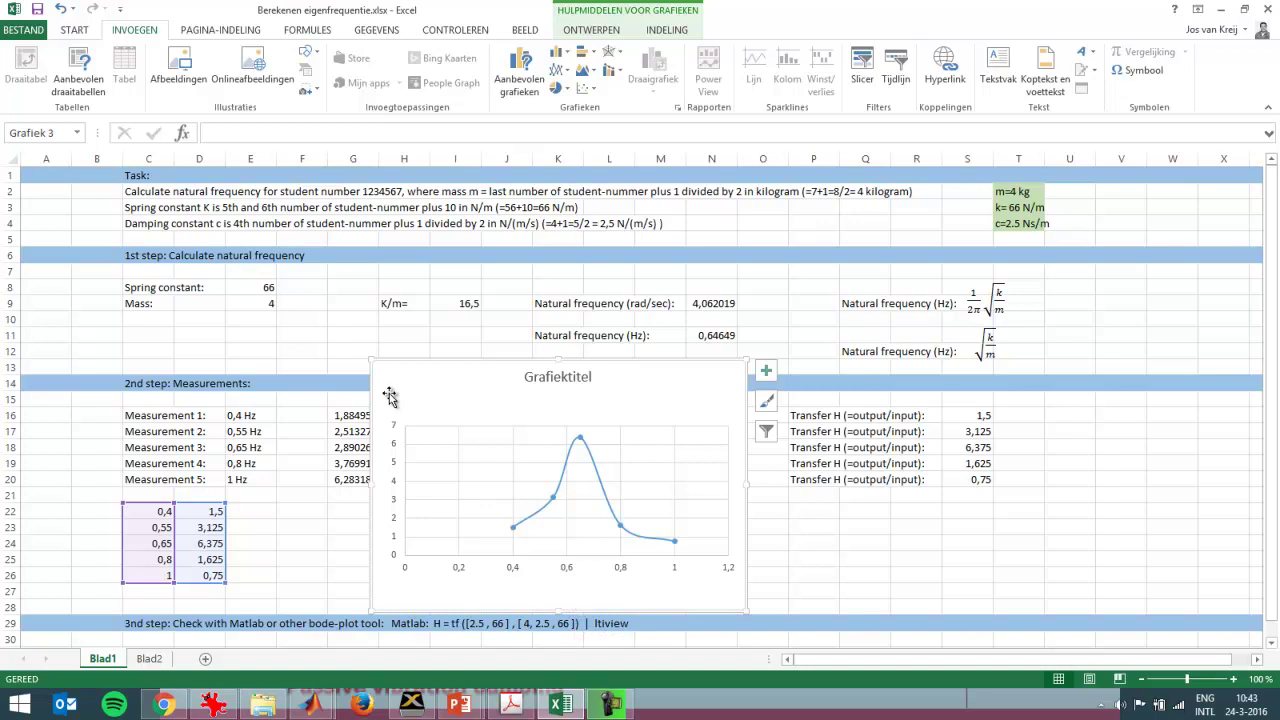
drag(366, 356, 507, 503)
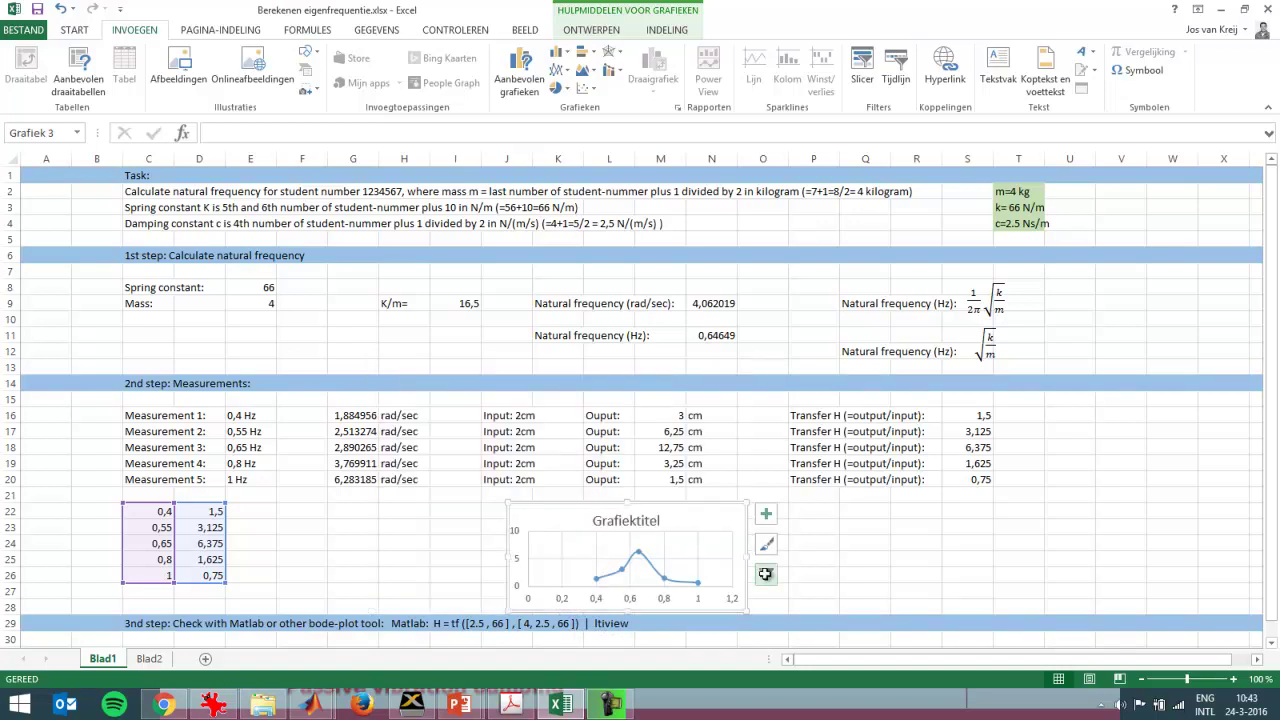